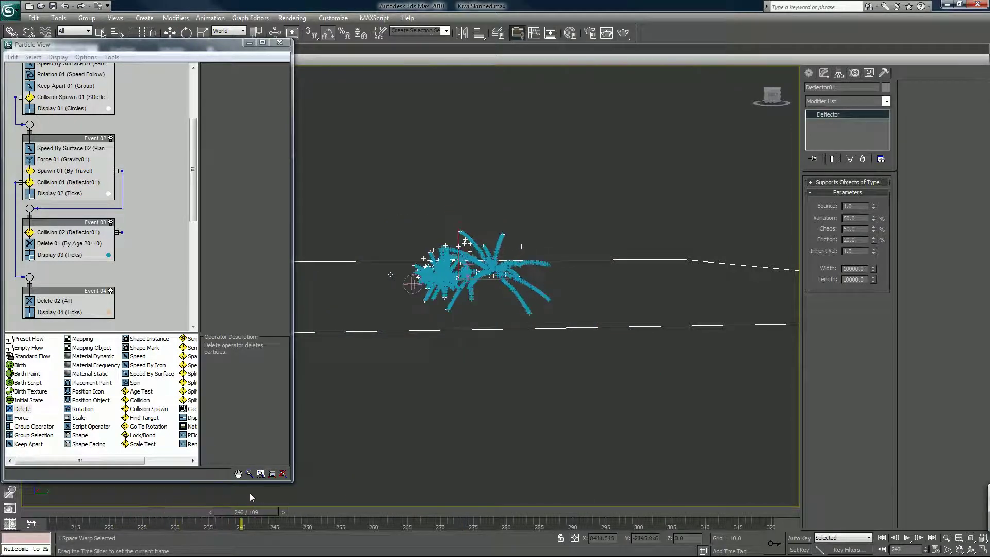
Zoom and pan the viewport onto the particle spray at frame 240.
key(w)
scroll(450, 316, up, 3)
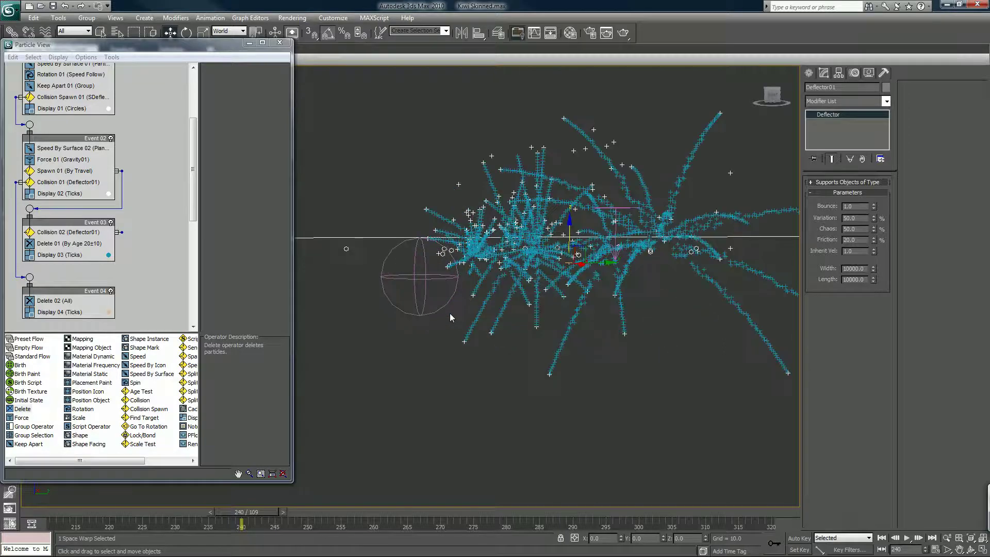
scroll(484, 268, up, 2)
middle_drag(503, 258, 495, 298)
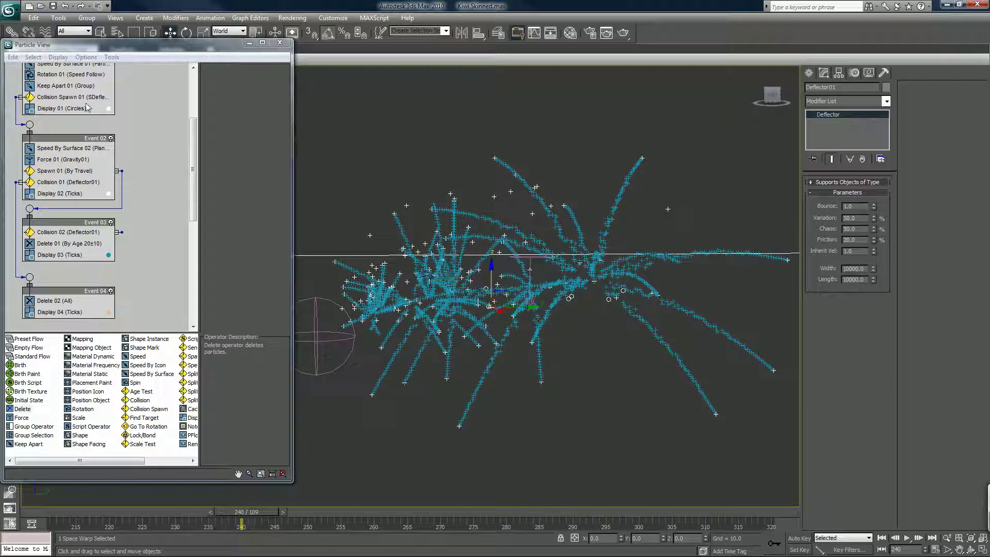
Set Birth 01's Amount to 10 particles after previewing a value of 5.
click(152, 127)
scroll(155, 93, up, 3)
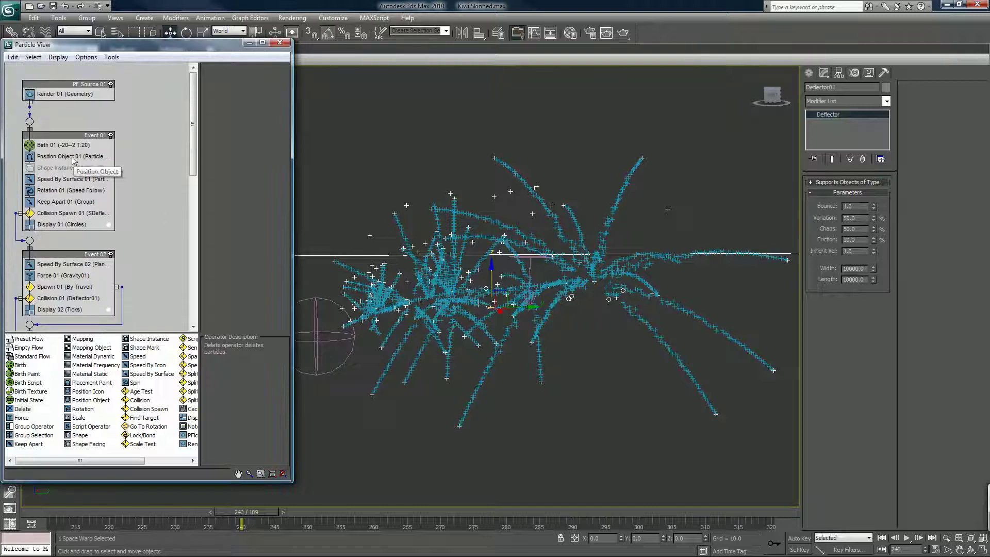
click(61, 144)
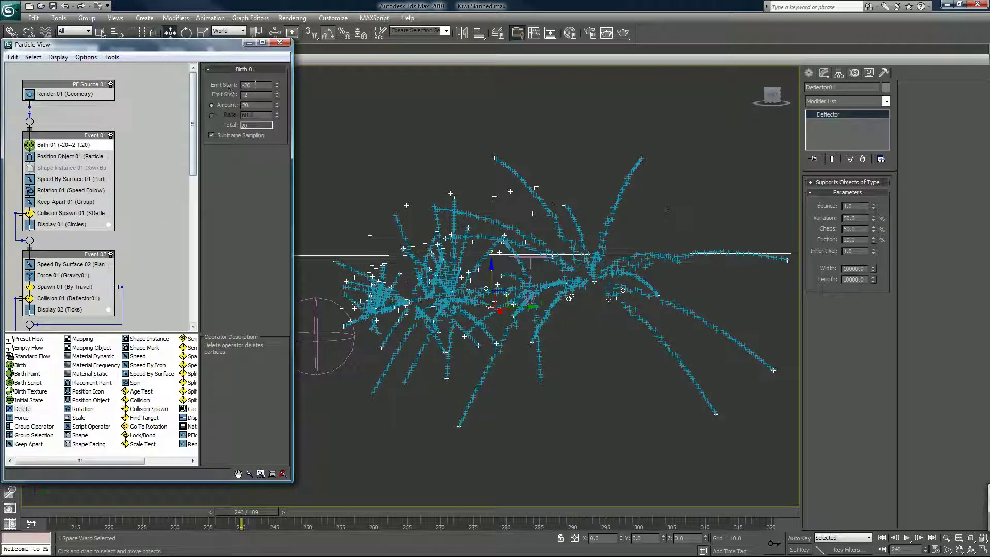
double_click(256, 105)
text(5)
key(Return)
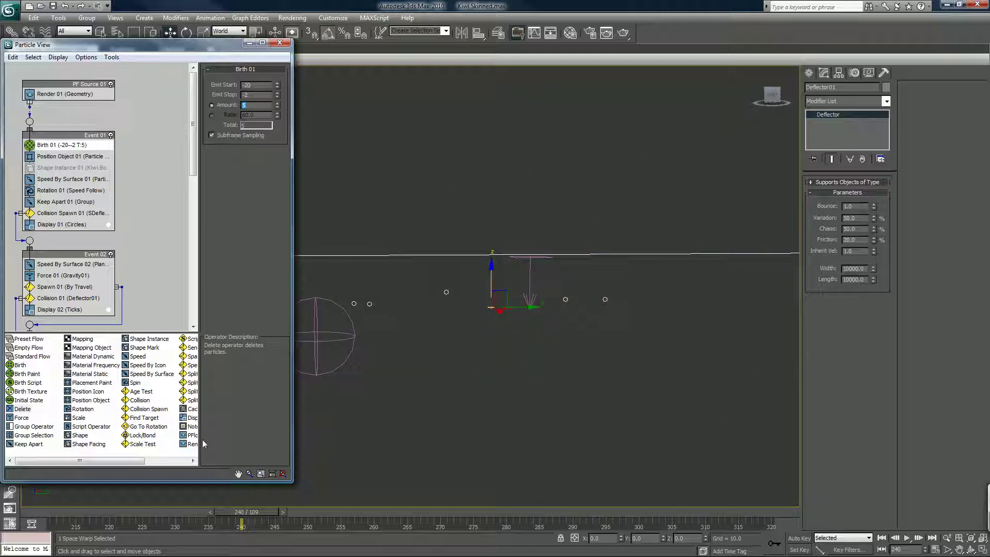
drag(236, 517, 531, 460)
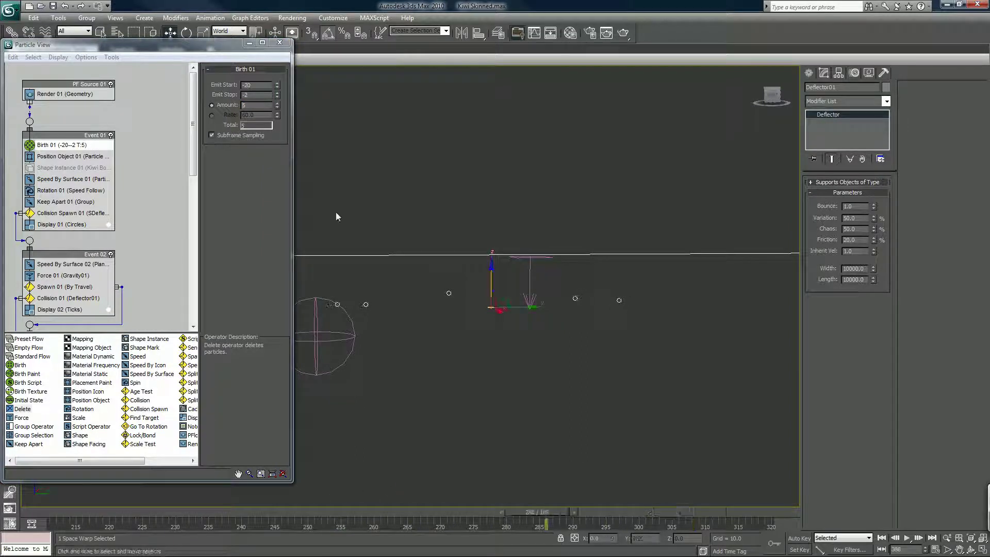
double_click(253, 105)
text(10)
key(Return)
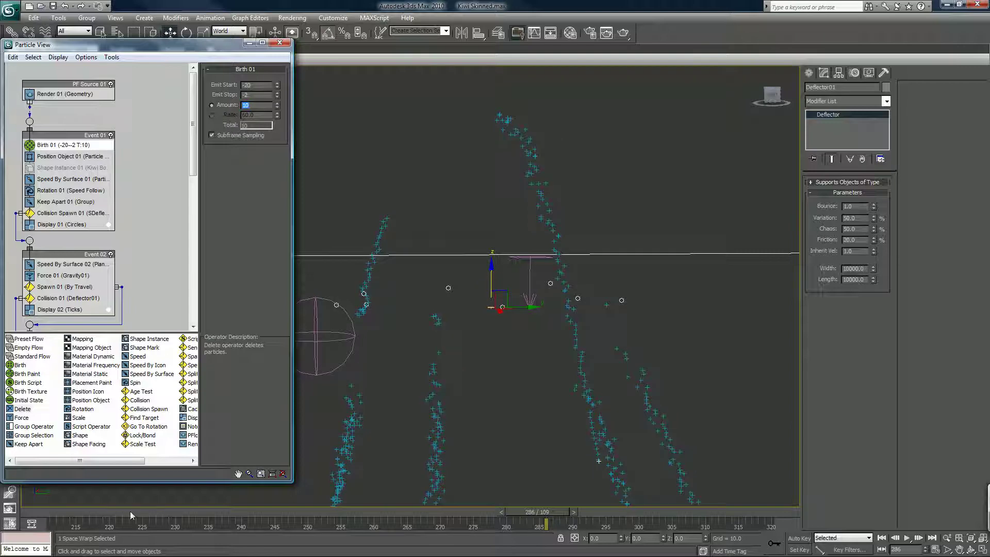
drag(129, 512, 330, 484)
Move Collision 01 above Spawn 01 in Event 02 and preview the reordered flow.
key(w)
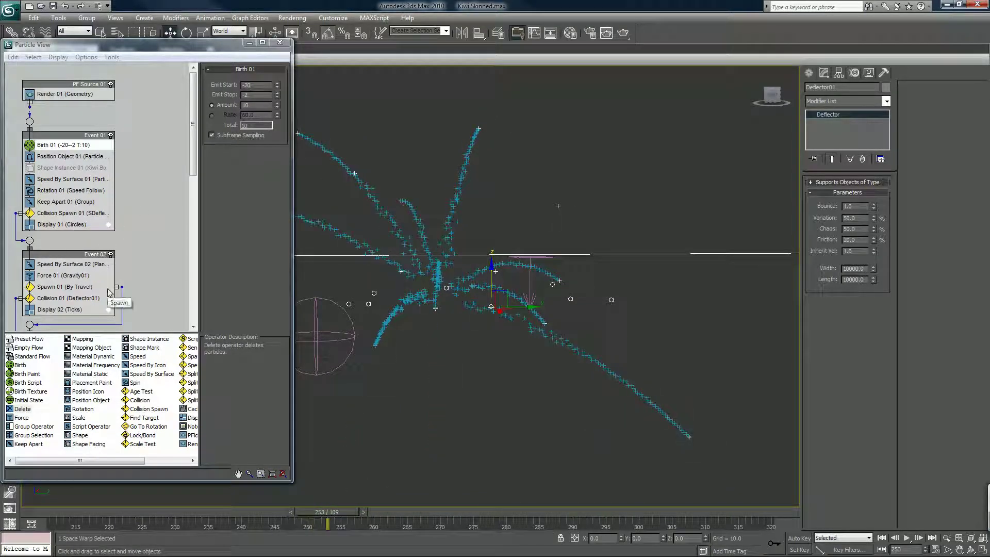
middle_drag(153, 232, 156, 126)
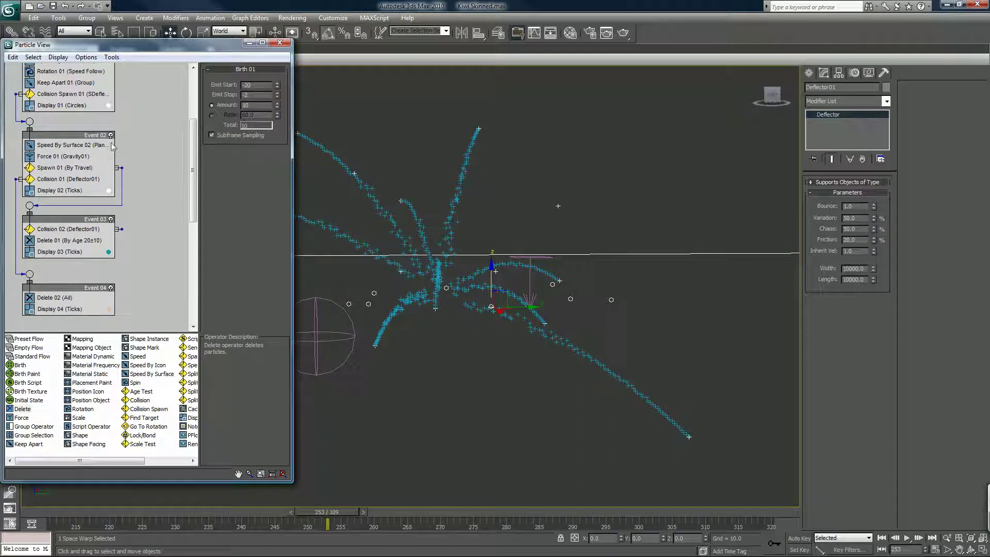
drag(60, 178, 59, 168)
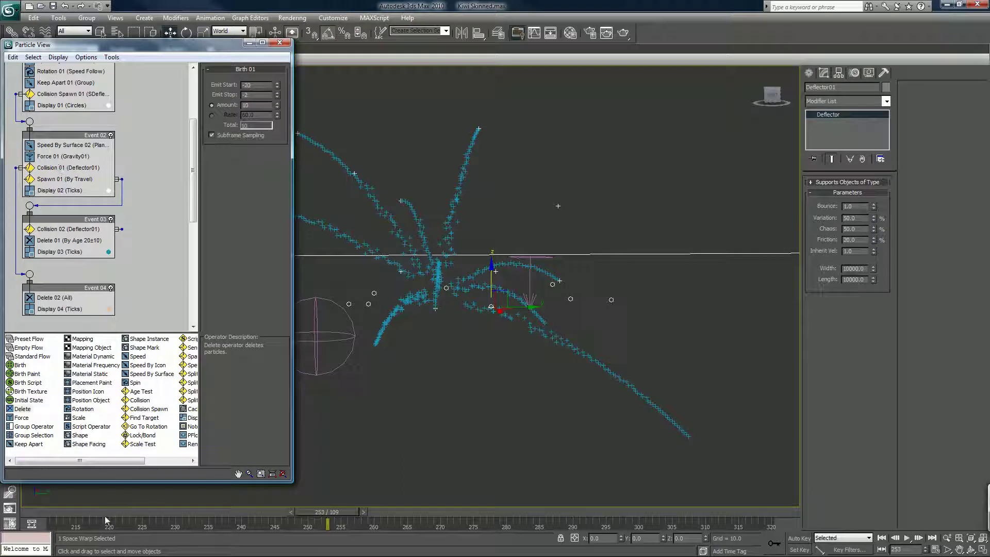
drag(105, 515, 577, 484)
key(w)
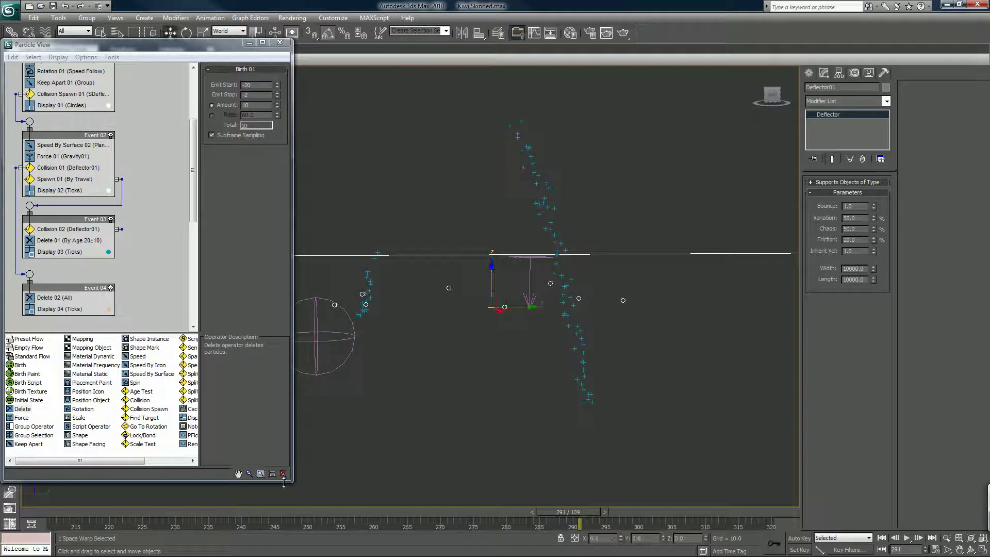
Inspect the Event 02 operators' settings and scrub the timeline to watch the spawn trails.
click(58, 179)
click(58, 168)
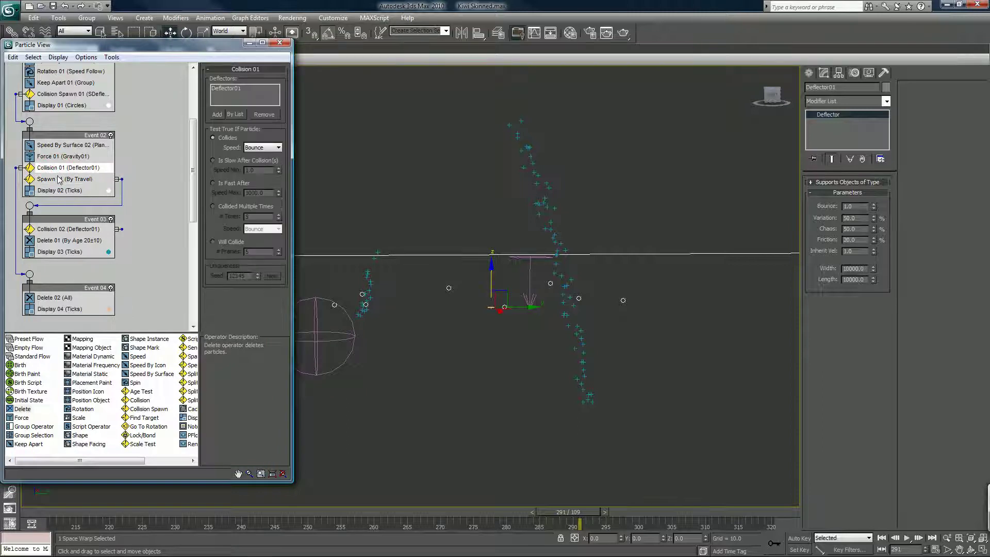
click(59, 180)
click(60, 179)
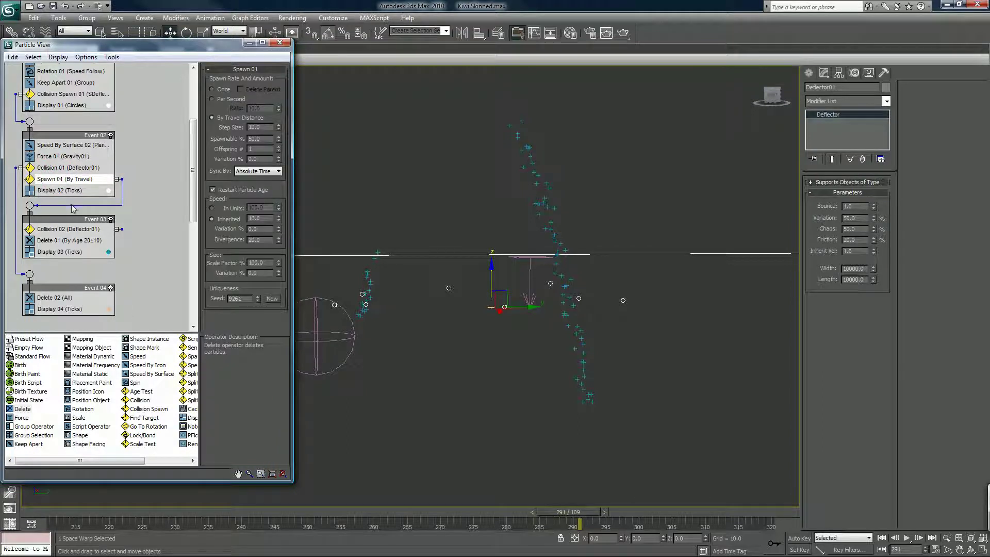
click(232, 512)
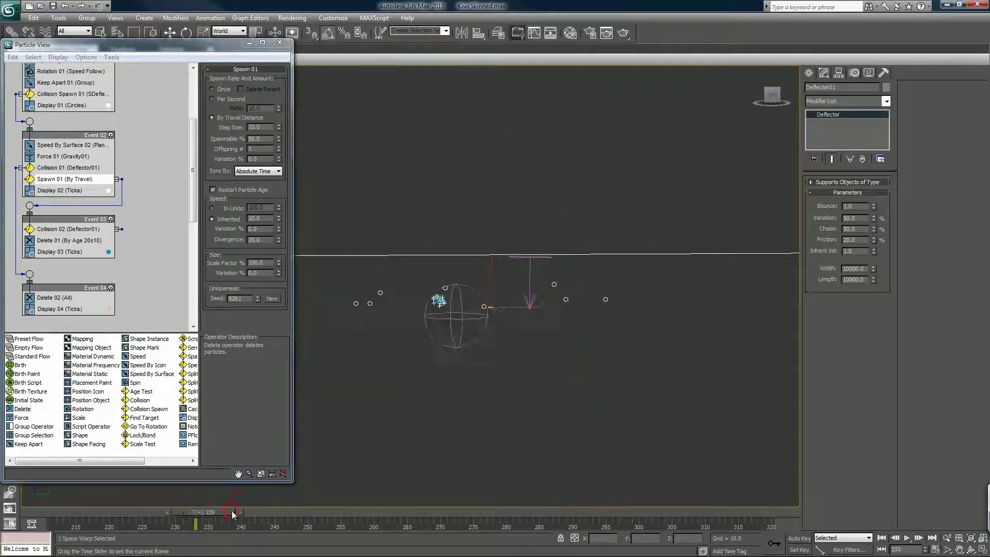
drag(231, 512, 237, 461)
key(w)
Set Collision 01 to Collided Multiple Times with # Times 3, then replay the frames.
click(46, 298)
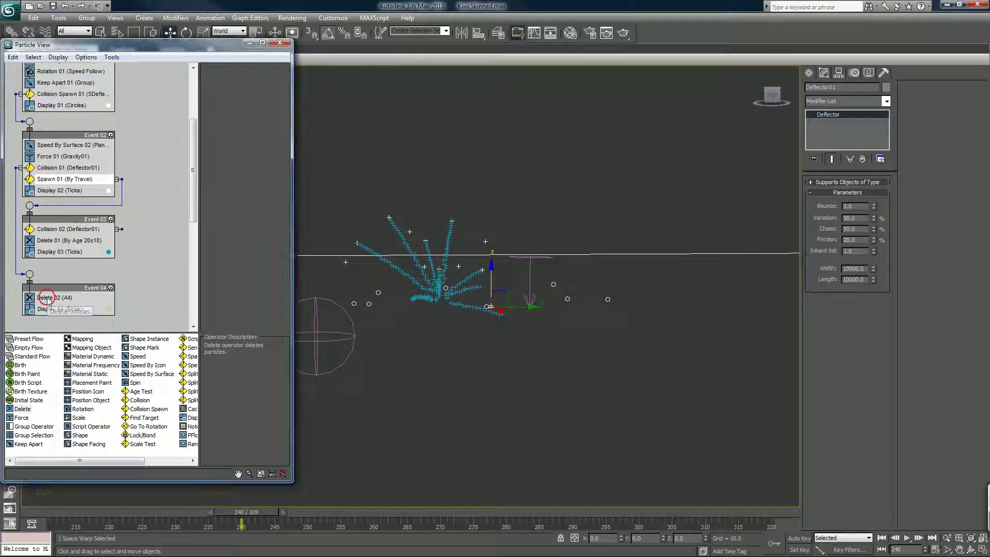
click(50, 168)
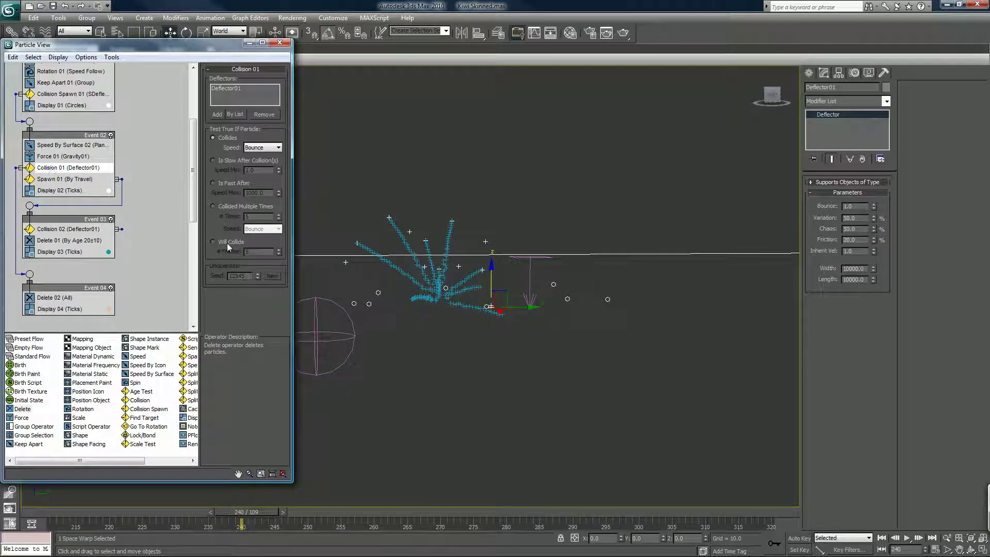
click(215, 209)
click(257, 213)
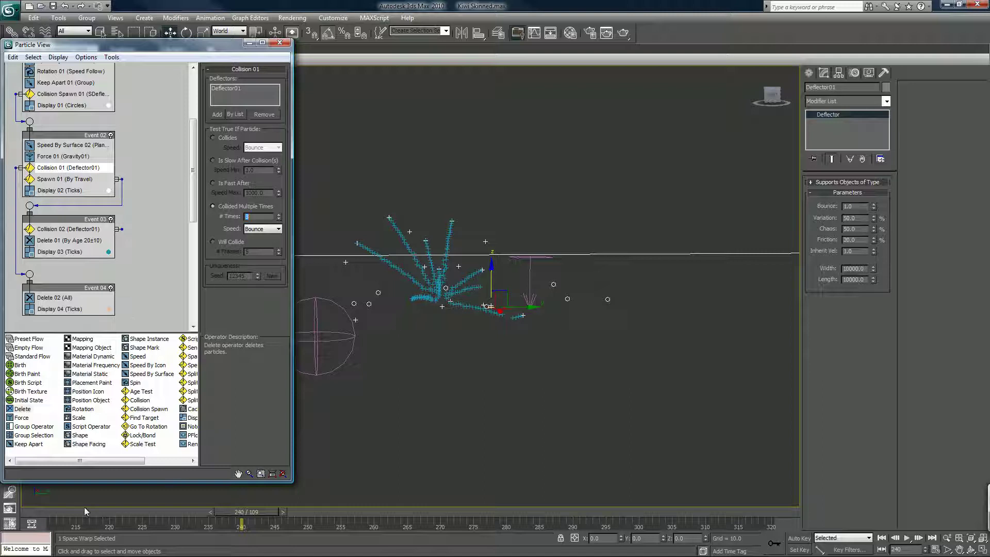
mouse_move(81, 512)
mouse_down()
mouse_move(502, 463)
mouse_move(556, 426)
mouse_up()
Set the deflector's Bounce to 0.5 and Chaos to 100%, then scrub to check the bounces.
key(w)
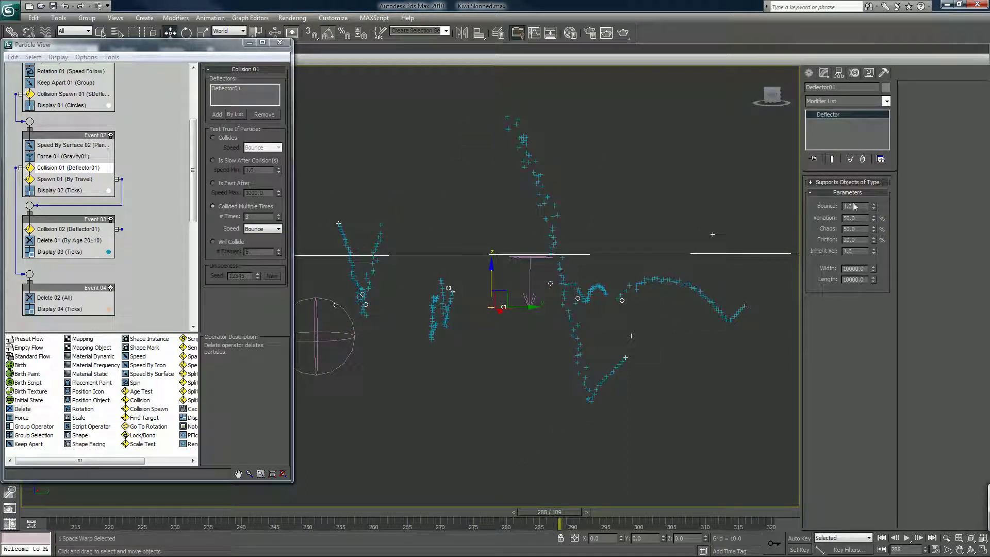
drag(862, 206, 810, 204)
text(0.5)
key(Return)
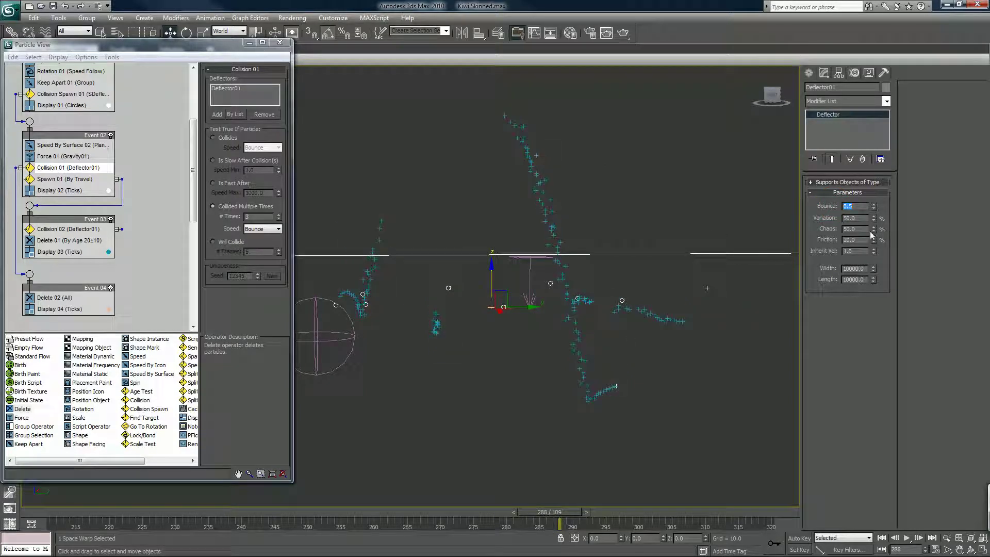
drag(876, 228, 876, 201)
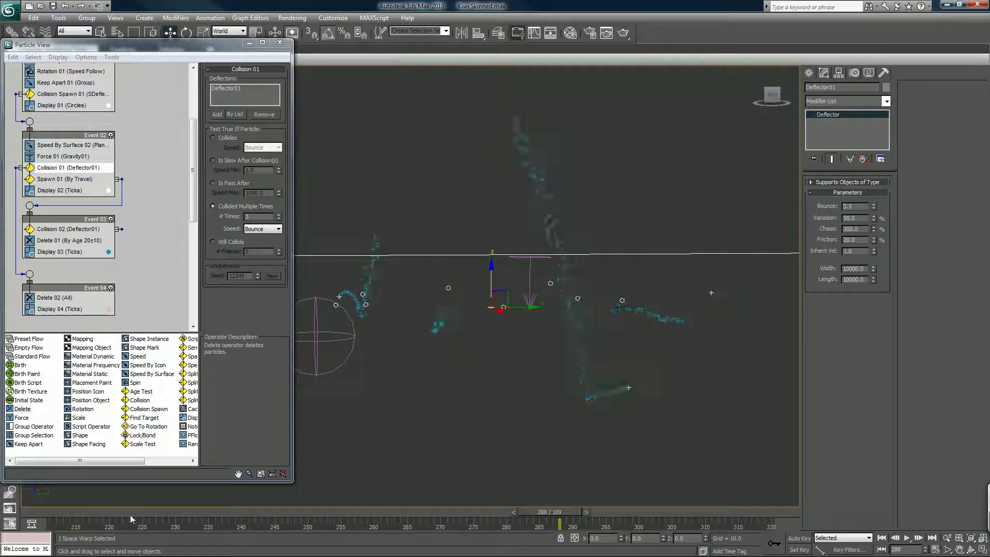
drag(73, 513, 334, 511)
drag(352, 476, 700, 406)
key(w)
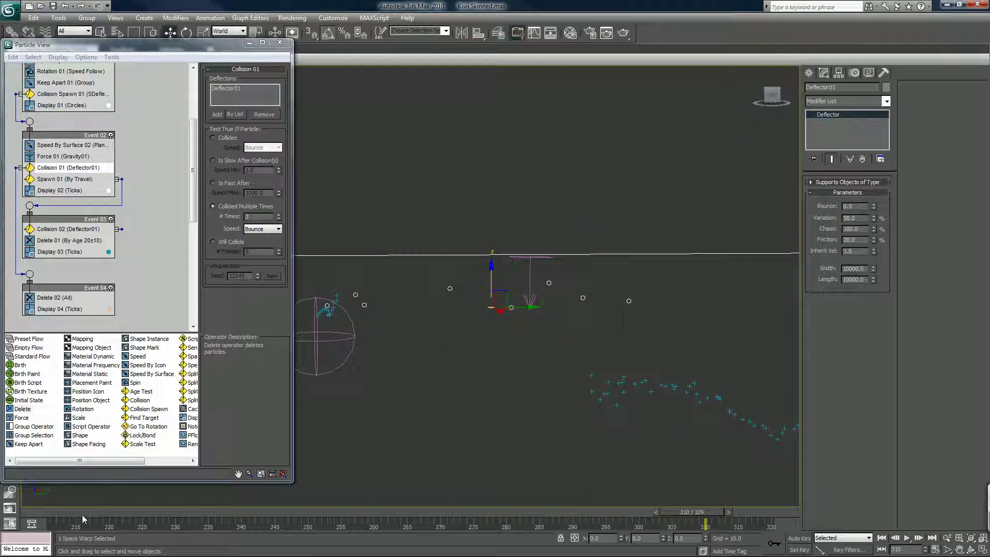
drag(79, 520, 247, 478)
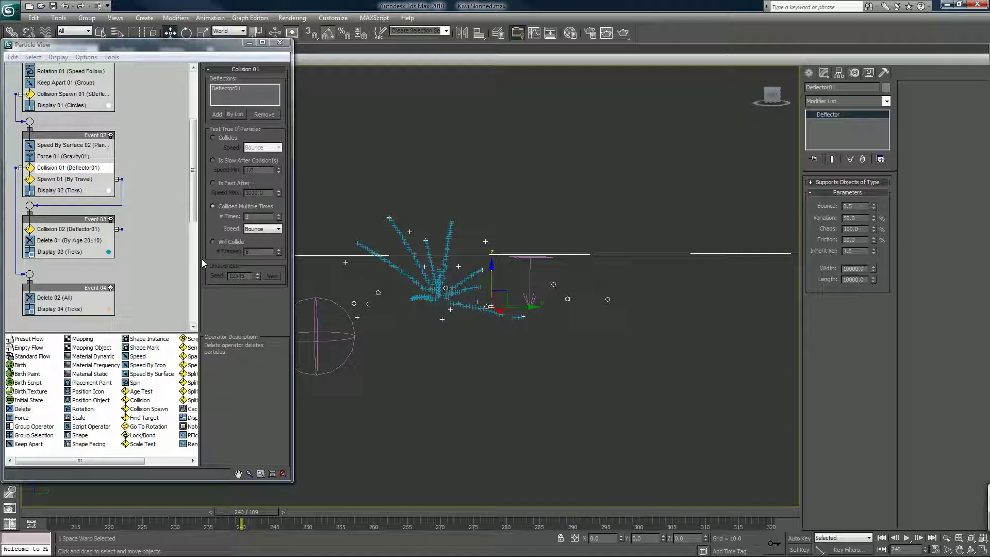
Add a Spawn 02 operator above Delete 02 in Event 04 and advance to frame 259.
click(61, 299)
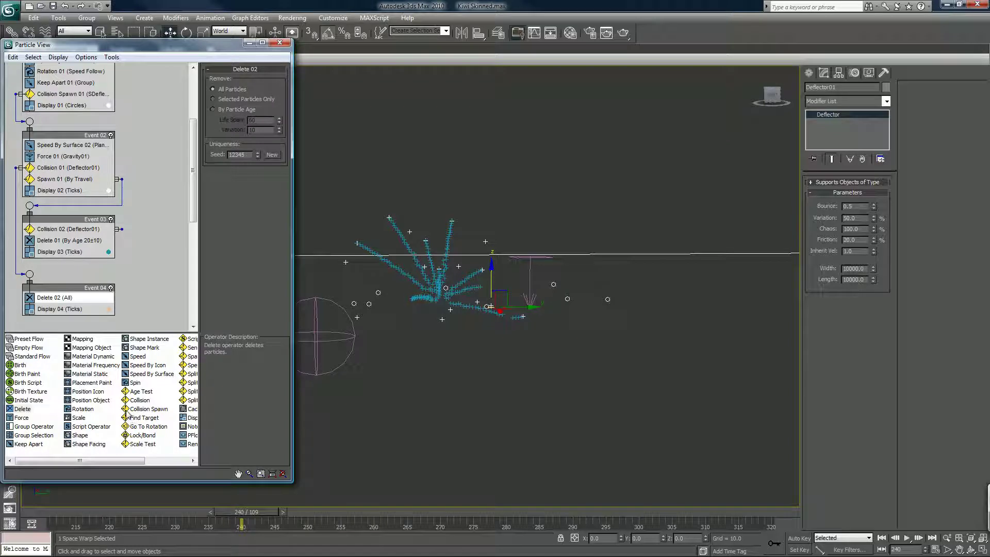
scroll(129, 400, right, 1)
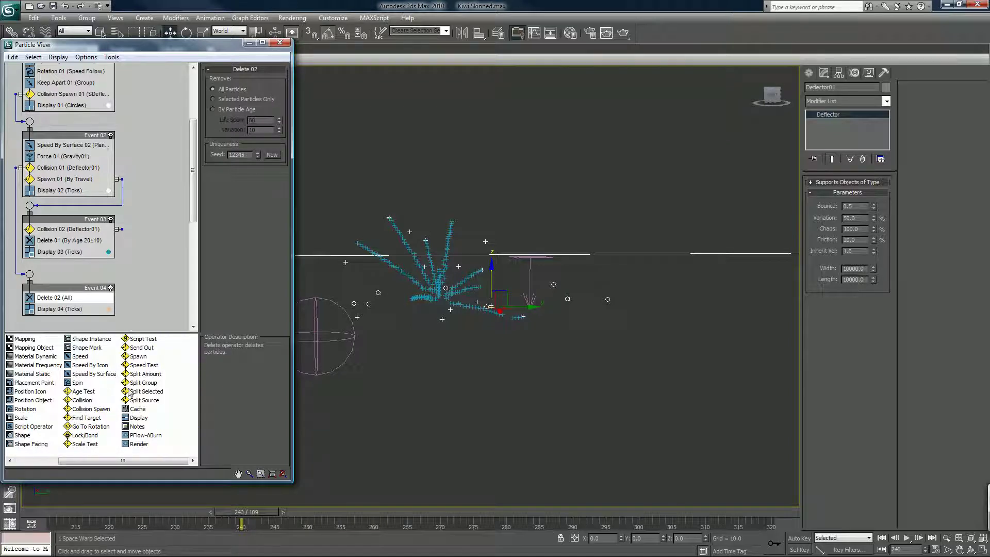
drag(137, 356, 68, 299)
click(67, 299)
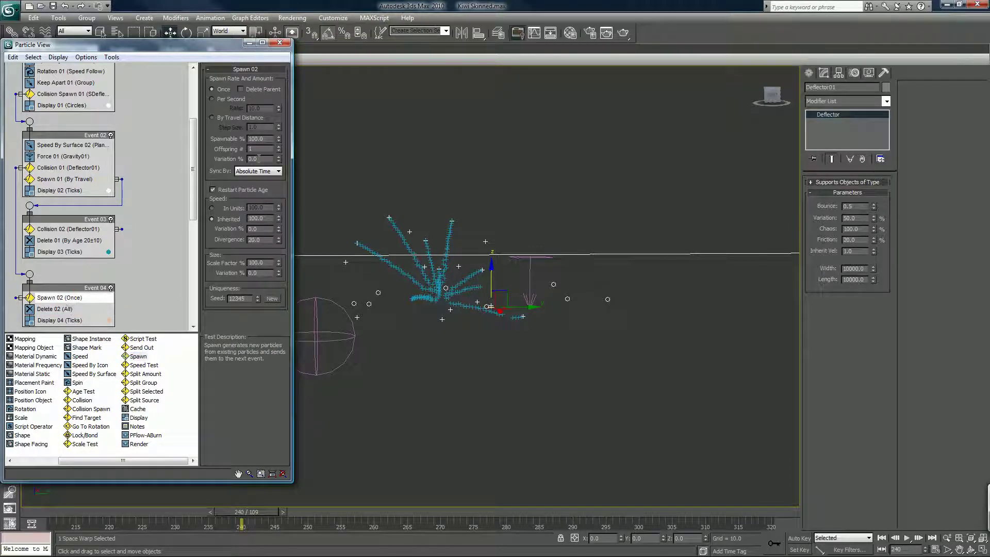
middle_click(365, 351)
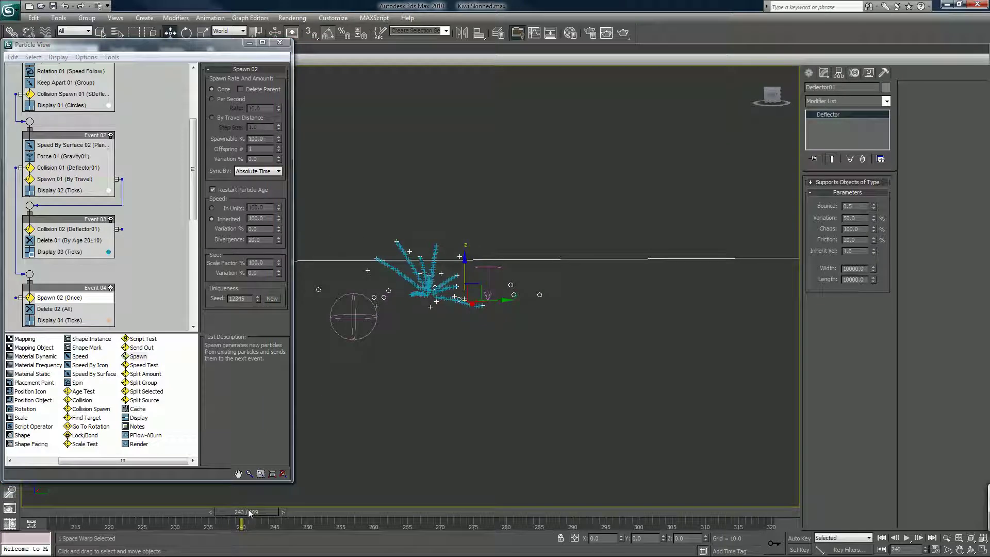
drag(250, 512, 370, 483)
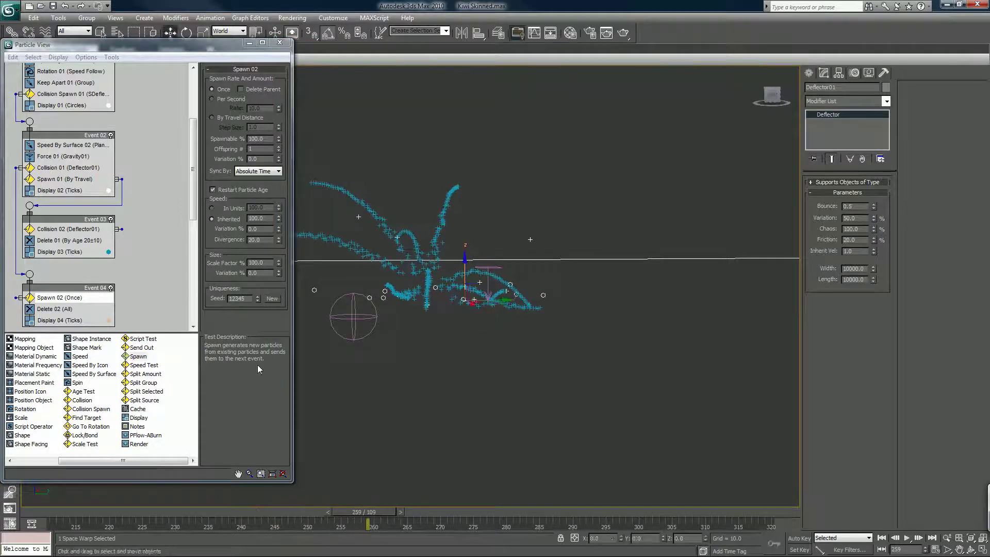
Set Display 04 to show particles as pure white Circles, then advance to frame 276.
click(73, 320)
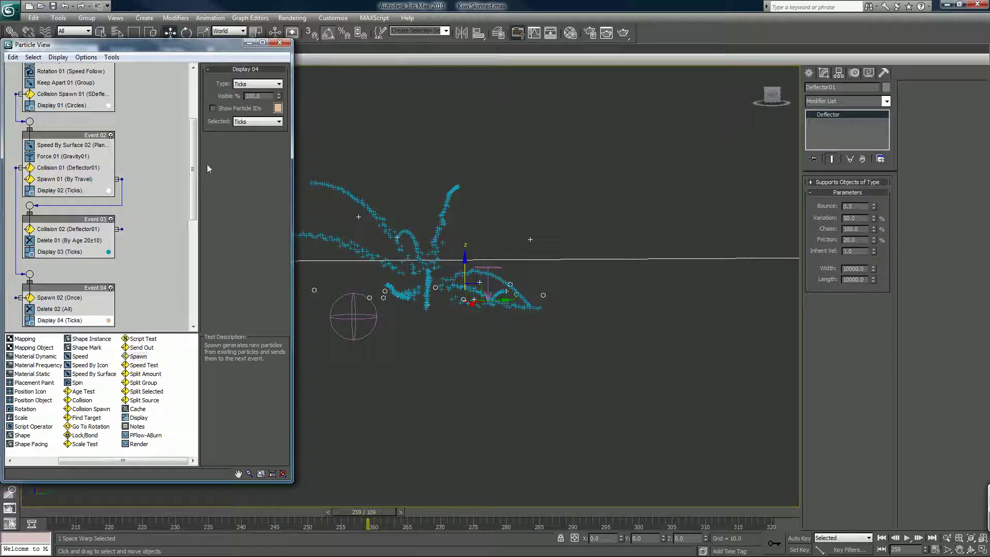
click(277, 109)
drag(305, 125, 303, 143)
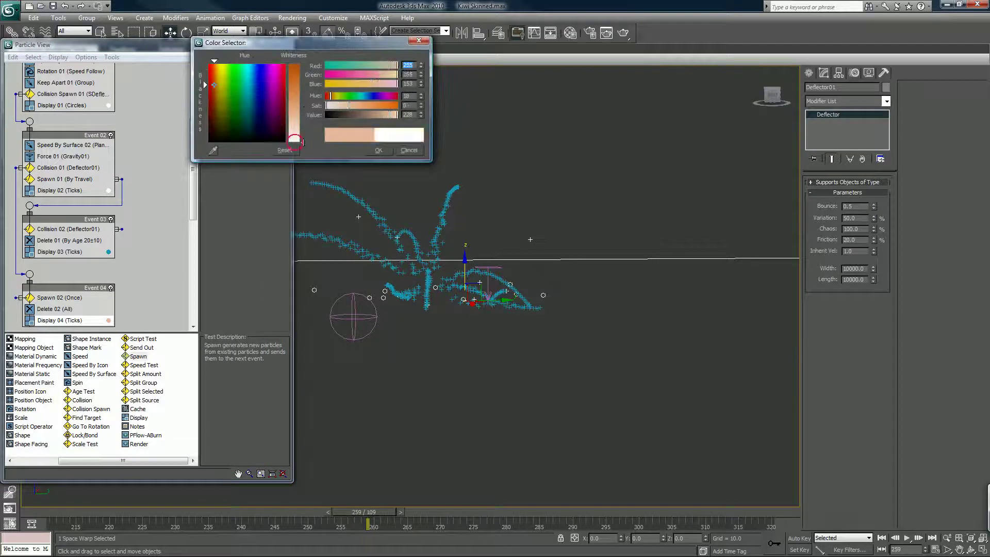
click(378, 150)
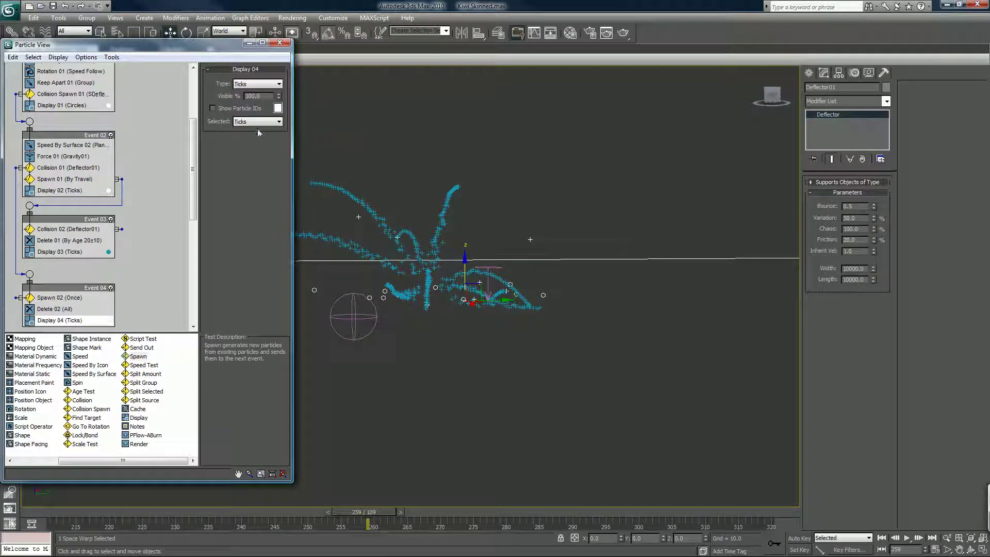
click(255, 84)
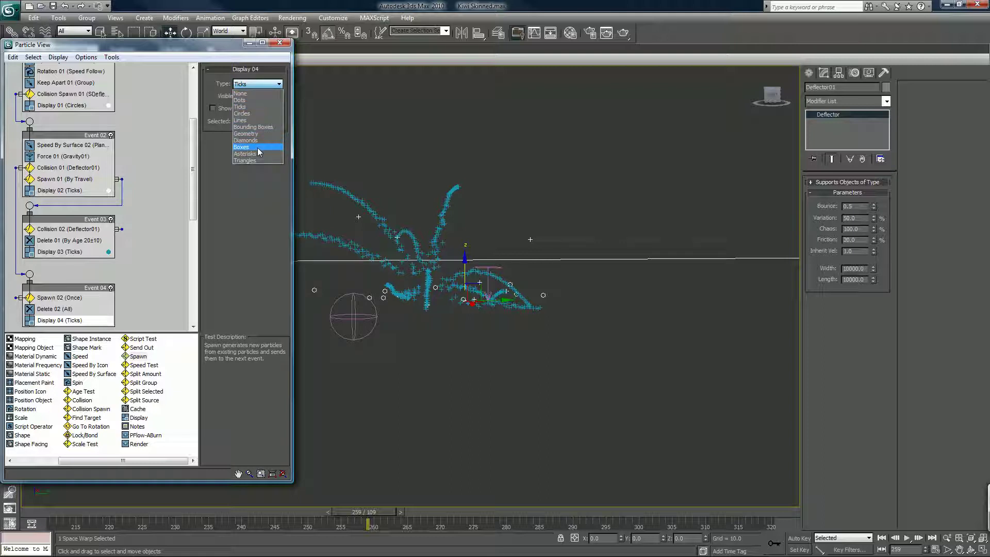
click(249, 114)
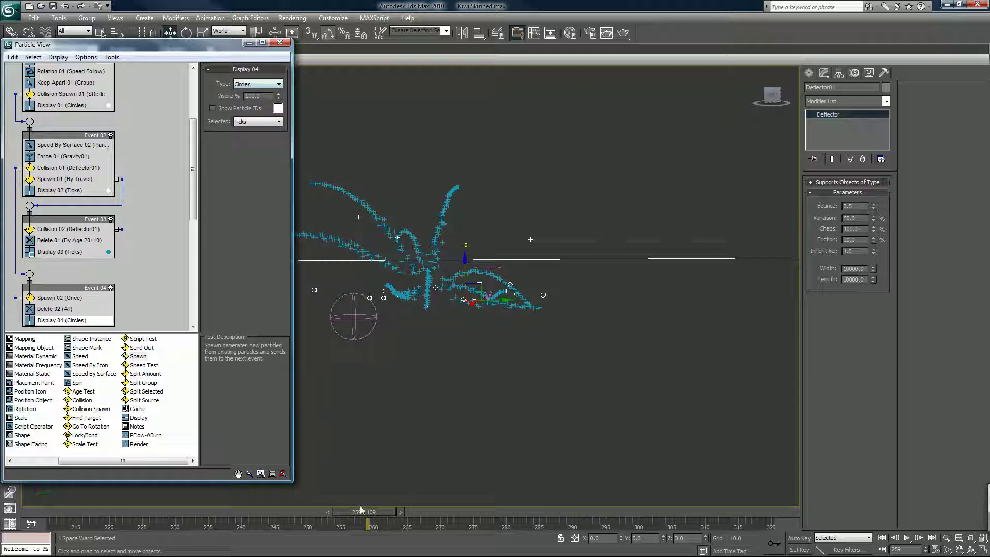
drag(361, 509, 605, 431)
key(w)
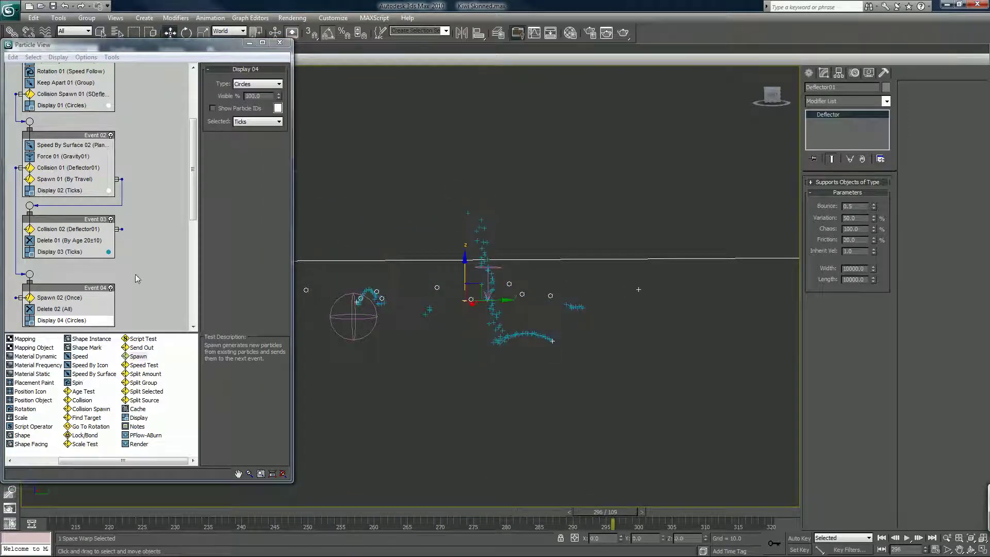
Raise Spawn 02's Offspring # to 9, reset its Inherited and Divergence values, and scrub to preview.
click(66, 297)
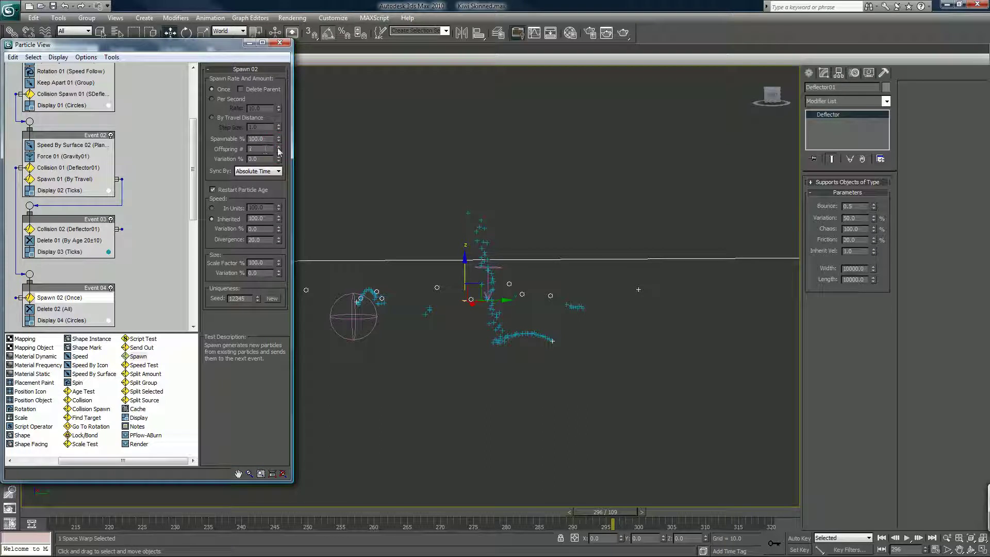
click(279, 147)
right_click(279, 221)
right_click(279, 240)
drag(103, 512, 554, 450)
key(w)
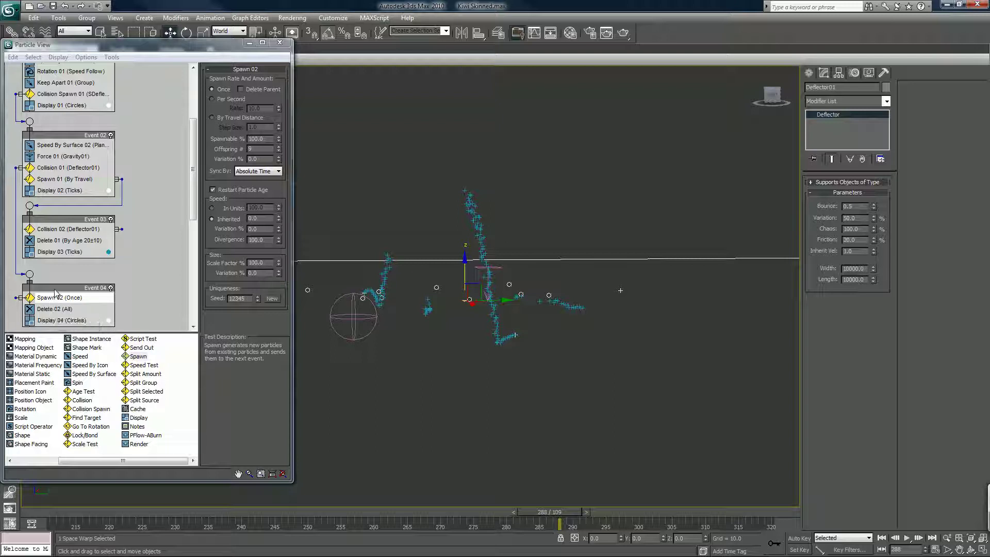
Move Spawn 02 out of Event 04 into a new Event 05 and wire Collision 01's output to it.
middle_drag(62, 242, 69, 167)
drag(51, 227, 47, 281)
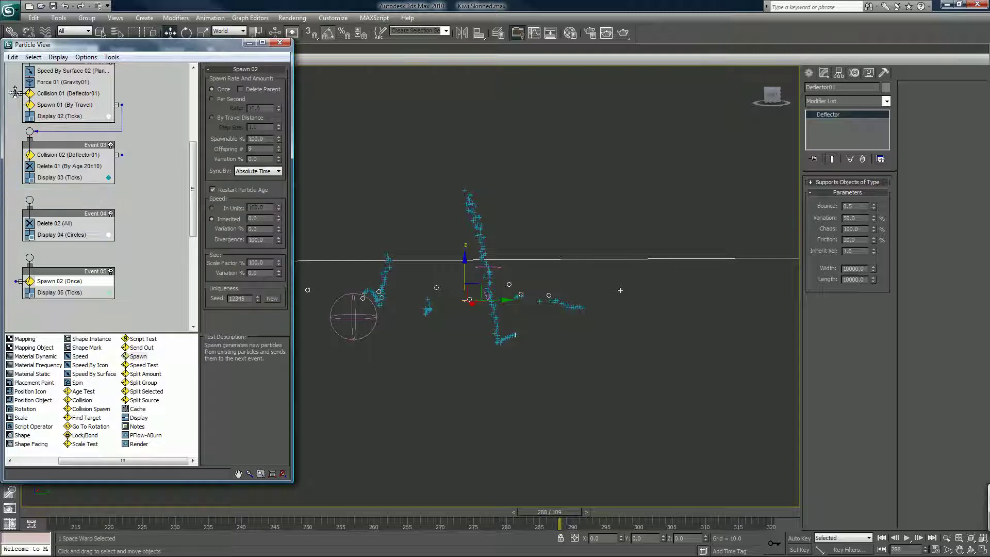
drag(16, 93, 29, 257)
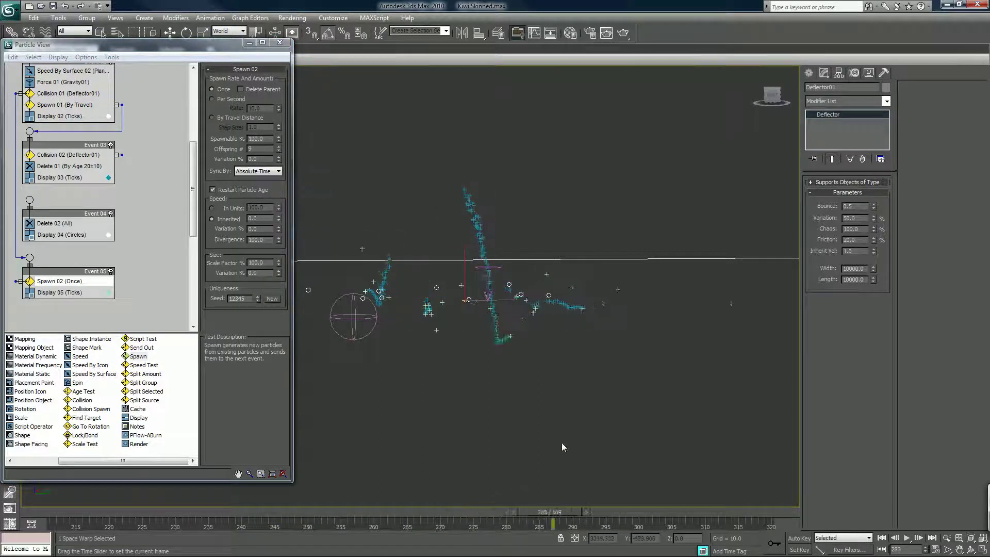
key(w)
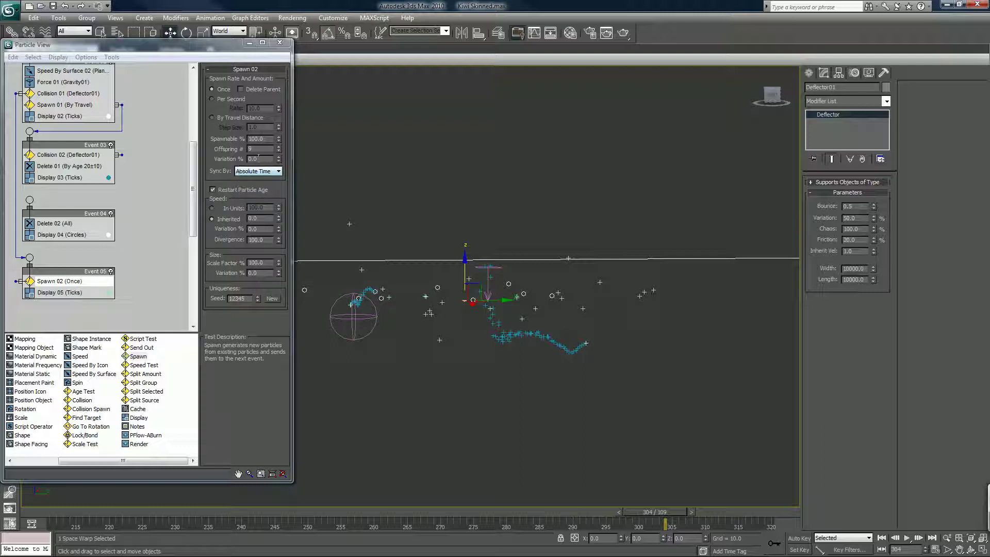
Set Spawn 02's Sync By to Particle Age and scrub to review the particles.
click(260, 171)
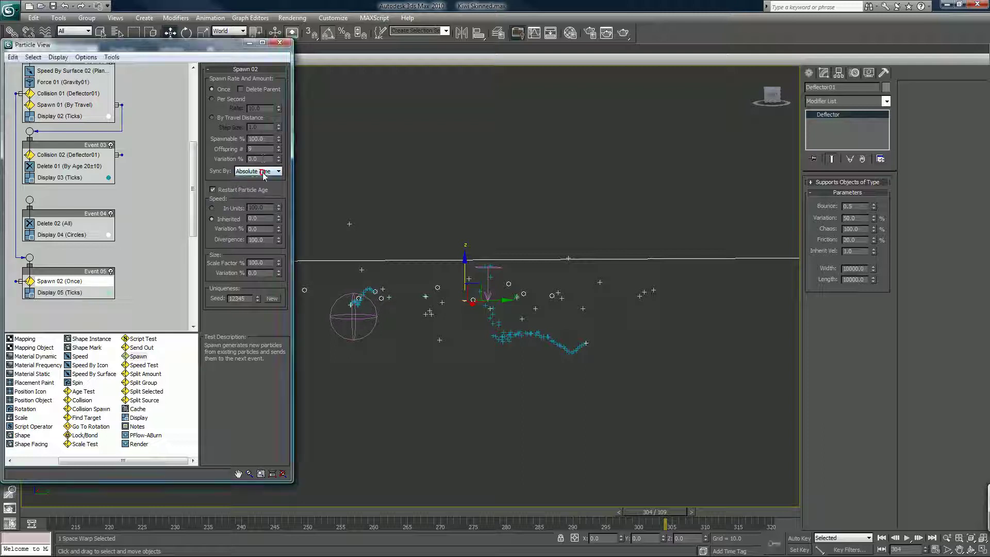
click(261, 190)
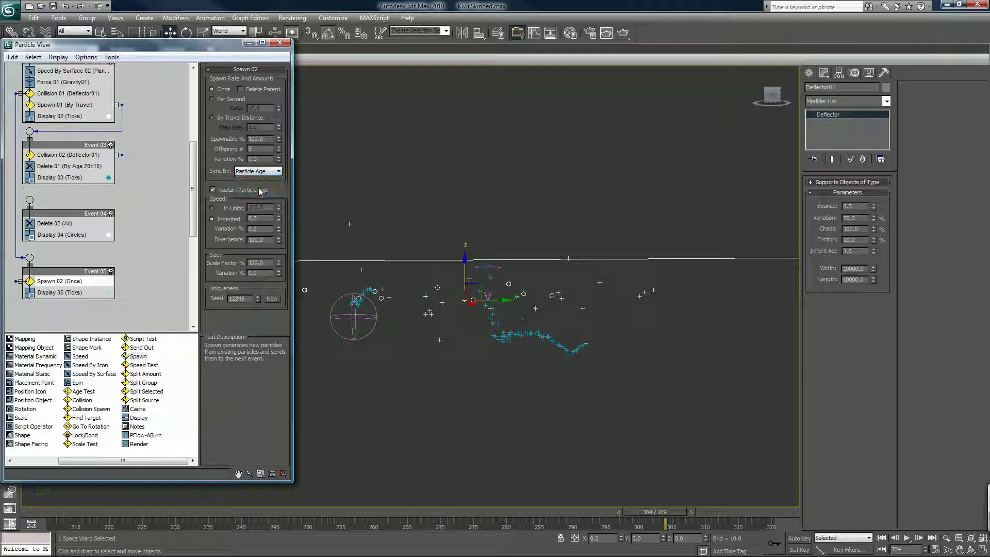
drag(113, 517, 772, 476)
Set Display 05 to draw Event 05's spawned particles as white Lines.
key(w)
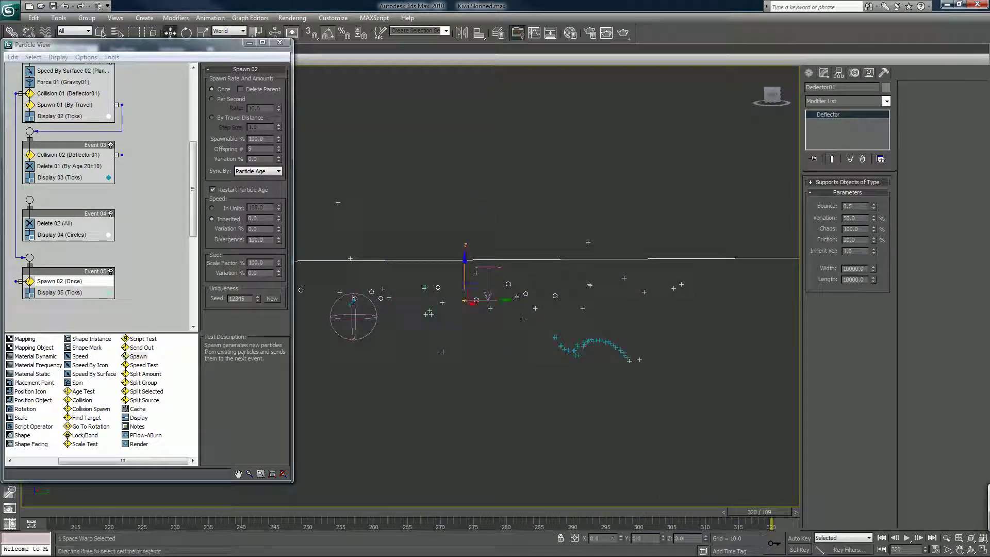
click(58, 292)
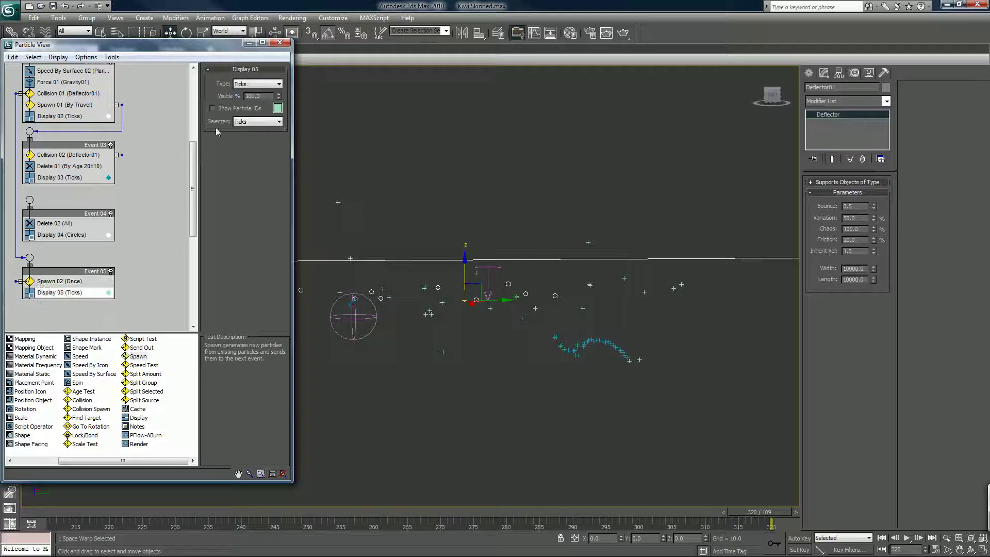
click(277, 108)
drag(303, 110, 302, 142)
click(378, 150)
click(248, 84)
click(245, 121)
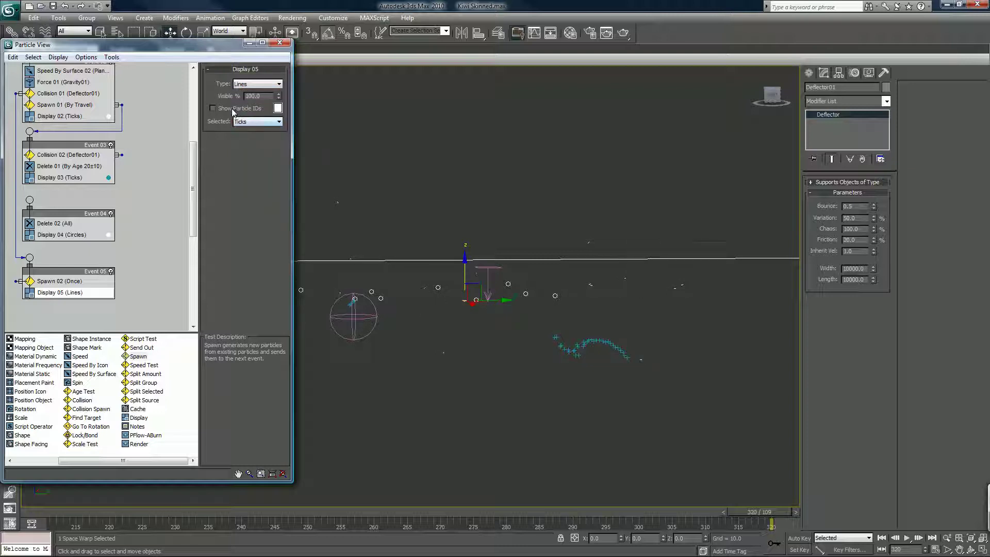
click(60, 281)
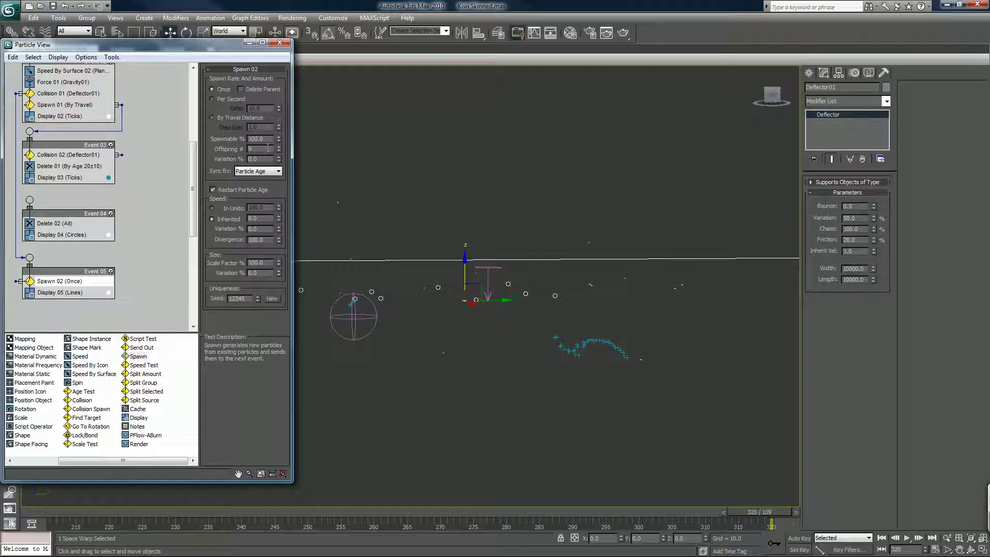
Raise Spawn 02's Offspring # to about 18, generate a new random seed, and scrub to review.
drag(279, 151, 280, 130)
click(271, 299)
drag(109, 513, 666, 426)
key(w)
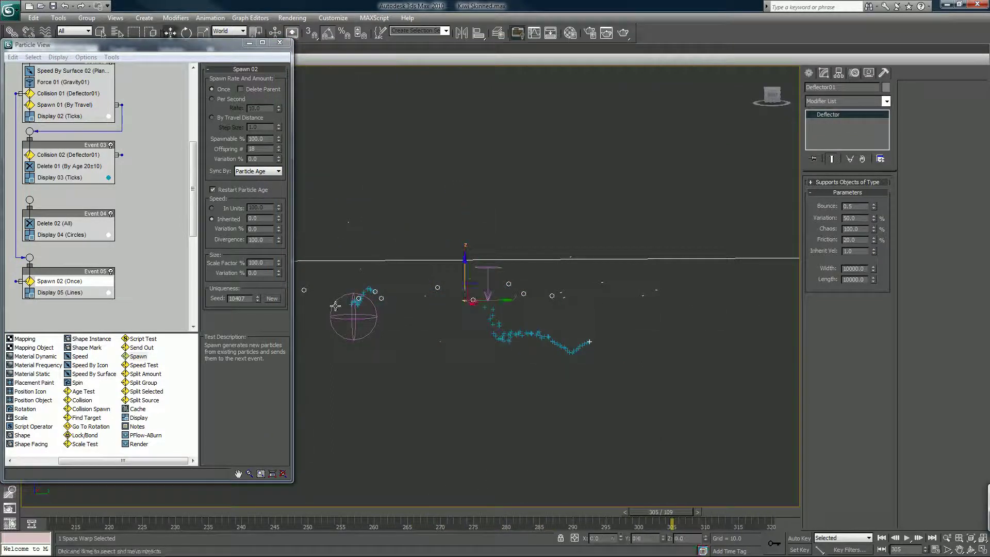
Switch Spawn 02's Spawn Rate to Per Second so it spawns continuously.
click(63, 282)
click(63, 282)
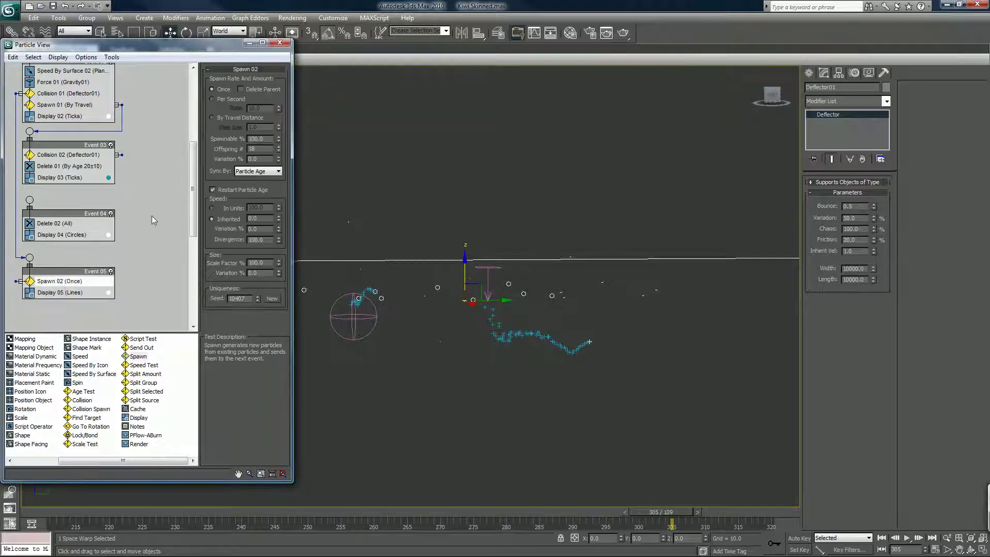
click(156, 518)
click(214, 99)
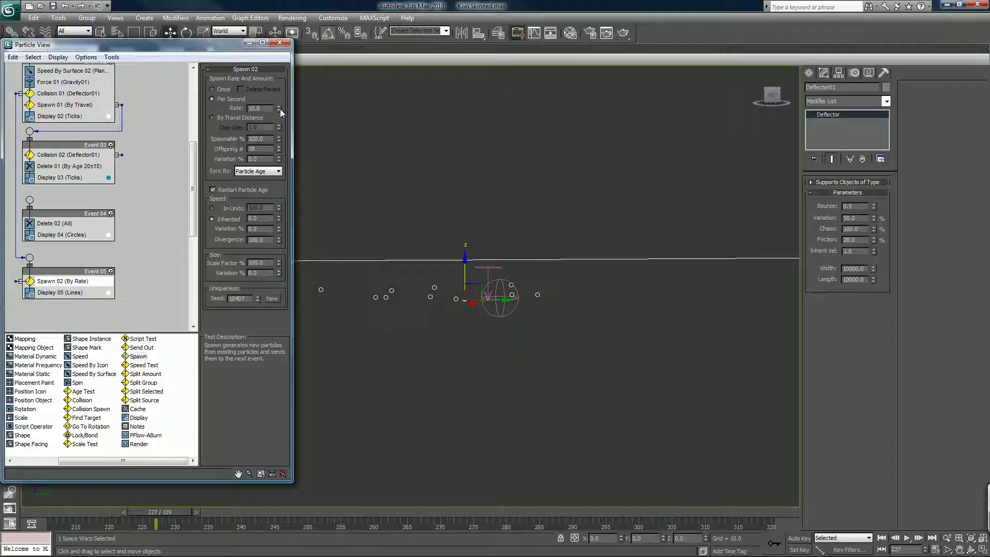
Lower Spawn 02's rate to about 7 and scrub between frames 253 and 239 to check it.
drag(279, 109, 280, 114)
drag(160, 512, 405, 493)
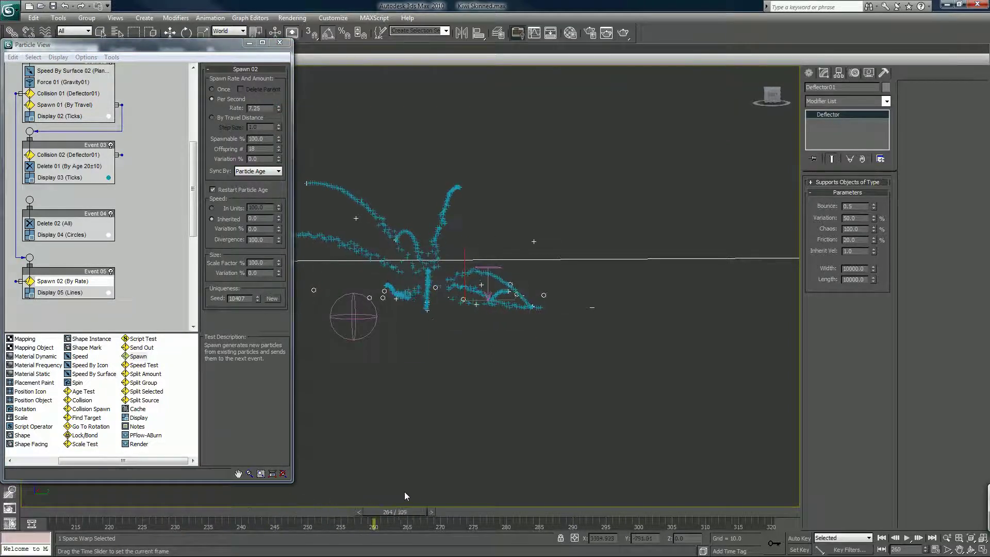
click(215, 511)
key(w)
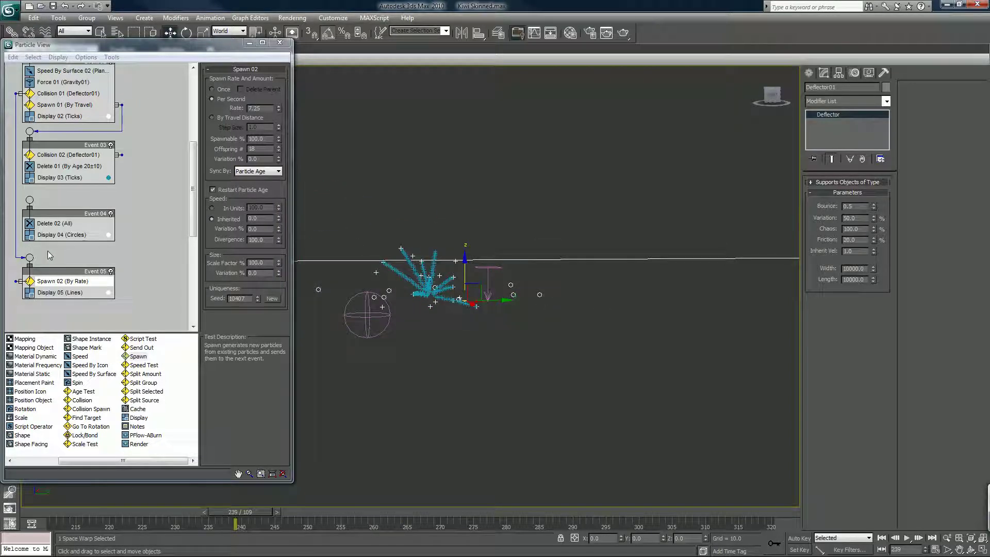
Wire Spawn 02's output into Event 04, preview the particles, and select Event 05.
drag(16, 281, 29, 200)
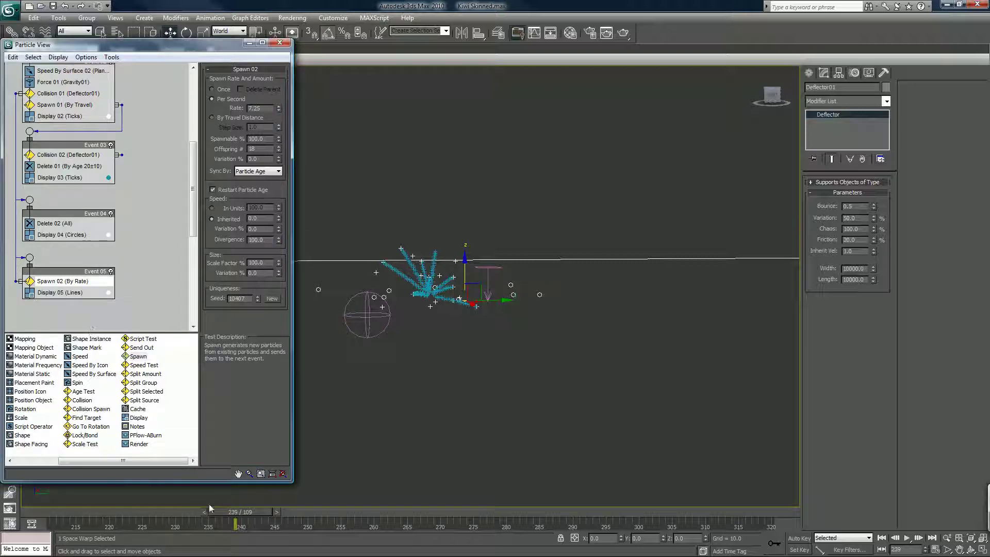
drag(210, 508, 482, 490)
key(w)
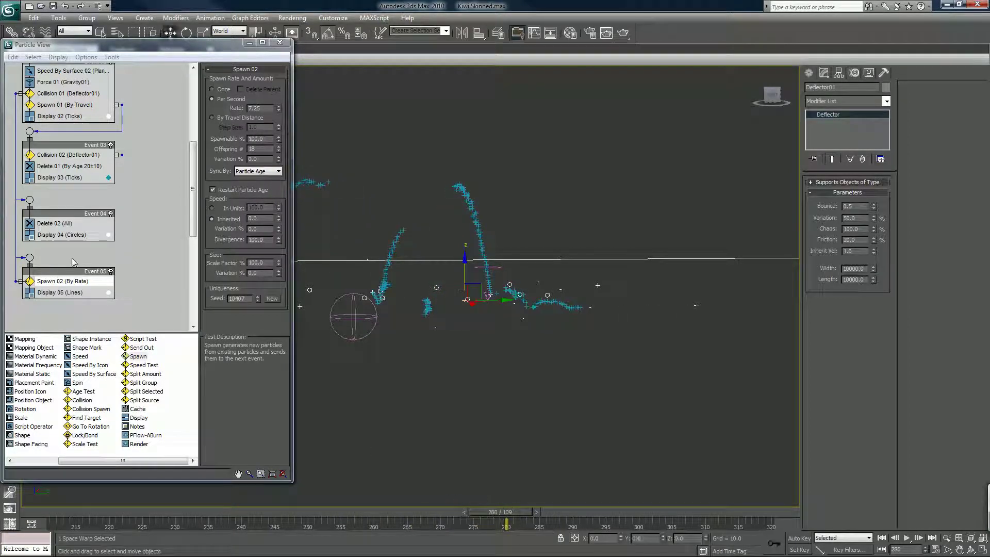
click(48, 271)
Delete Event 05 and wire Collision 02's output into Event 04.
key(Delete)
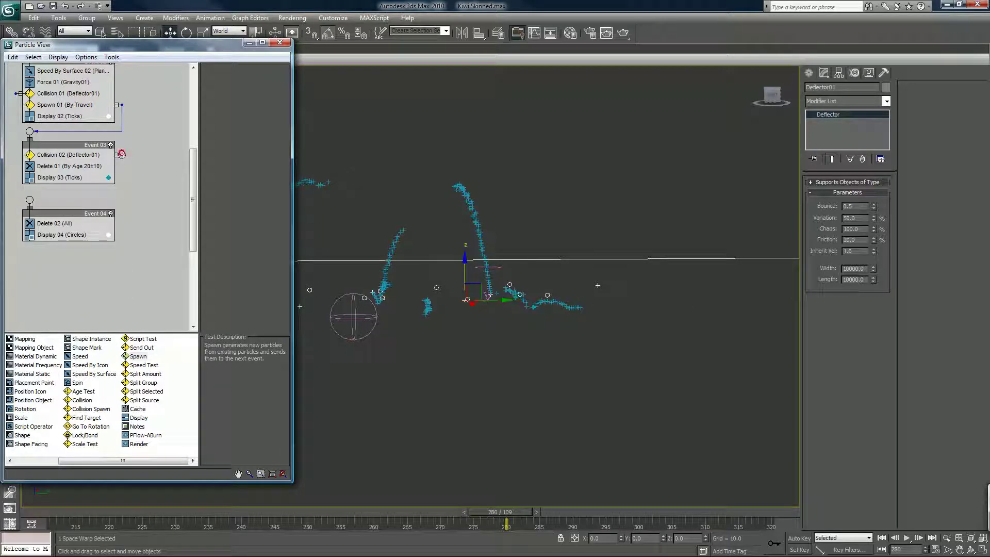
drag(119, 155, 29, 199)
drag(79, 509, 516, 463)
key(w)
Play and stop the particle preview, then move Event 04 lower in the graph.
key(/)
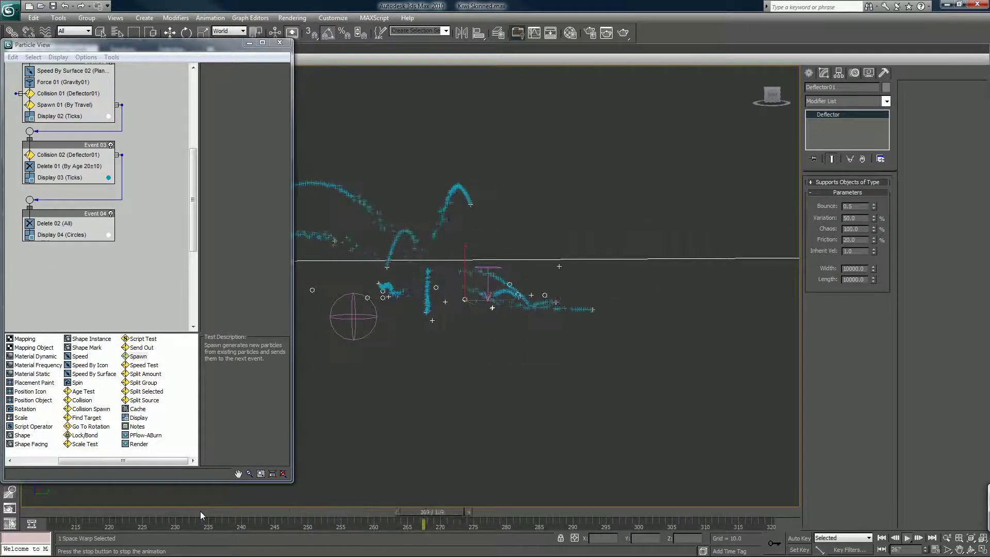
key(/)
key(w)
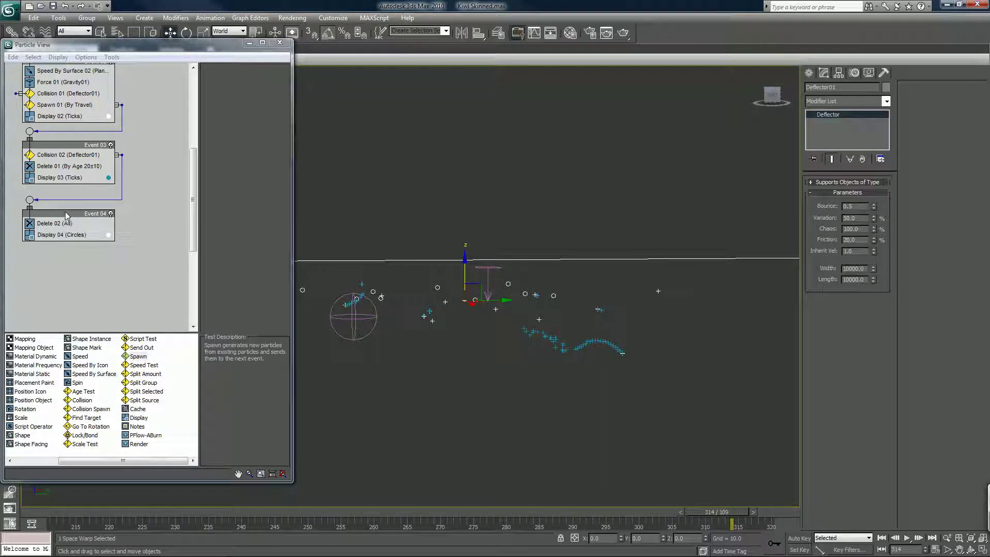
drag(66, 216, 65, 234)
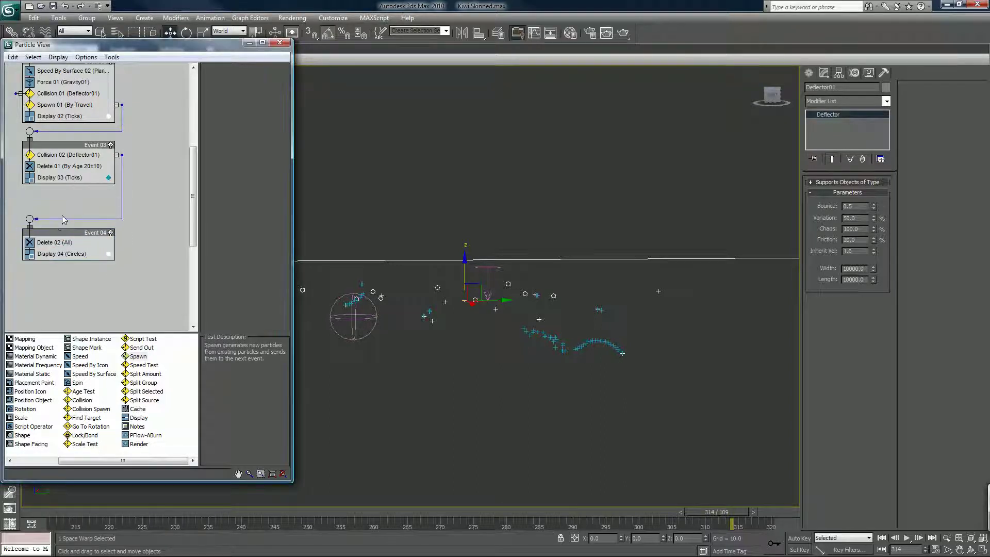
Review the Delete 02 and Collision 02 settings with the animation back at frame 248.
click(59, 243)
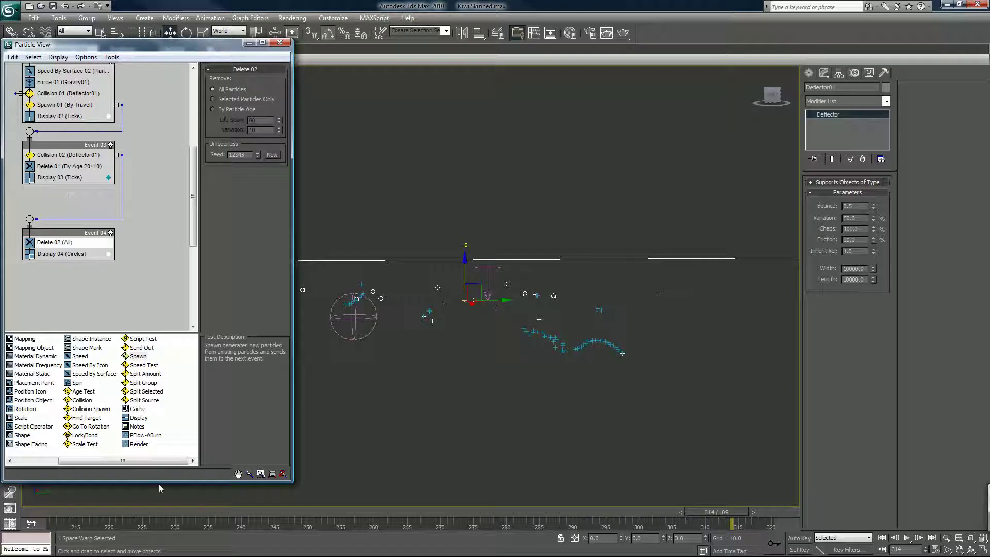
drag(164, 510, 301, 492)
key(w)
click(92, 156)
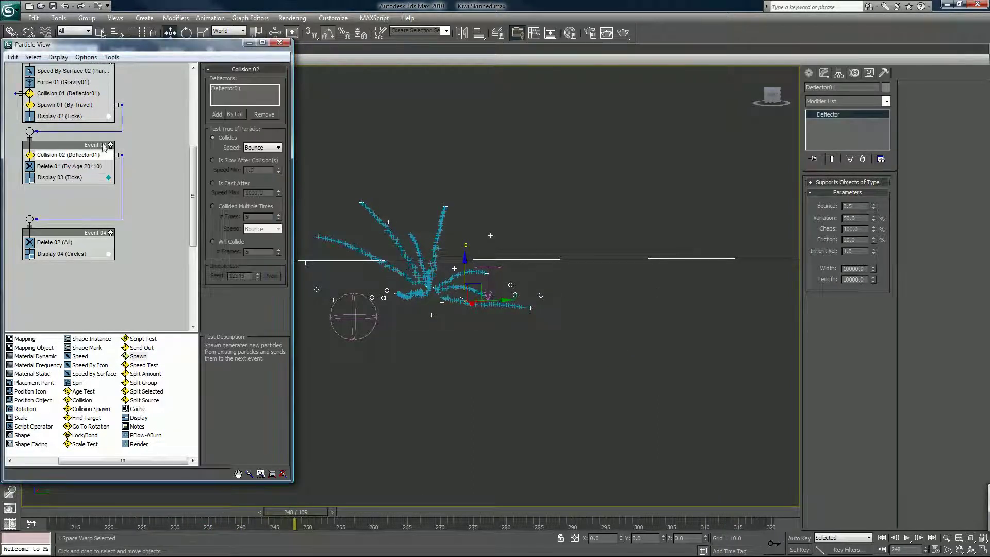
Select Spawn 01, move Event 04 up near Event 03, and set Spawnable % to 100 at frame 261.
click(67, 105)
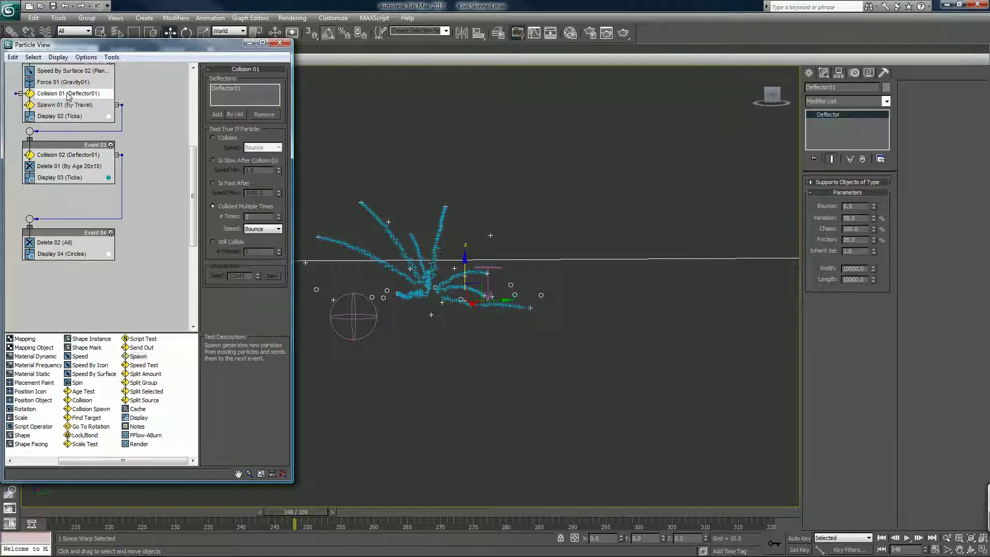
middle_drag(74, 128, 88, 162)
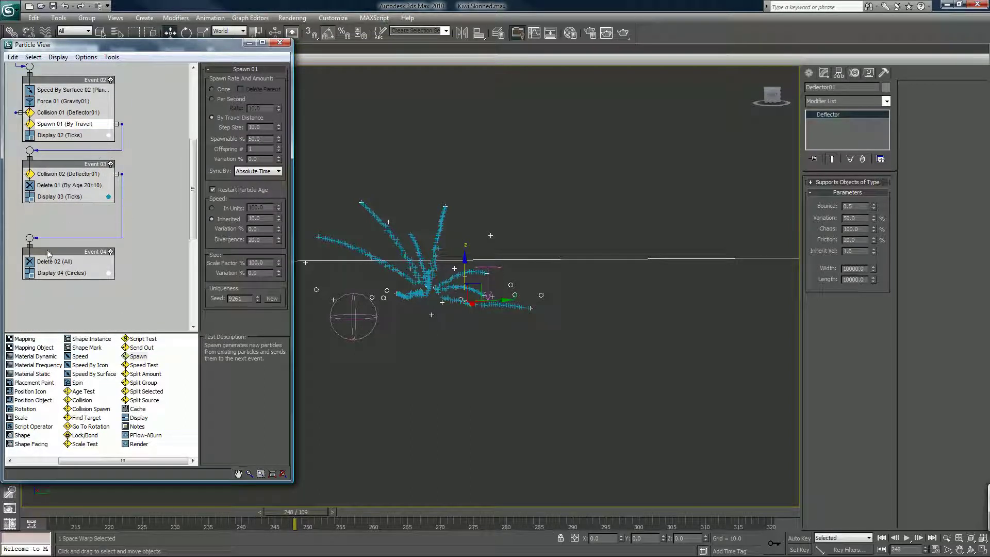
drag(48, 252, 36, 226)
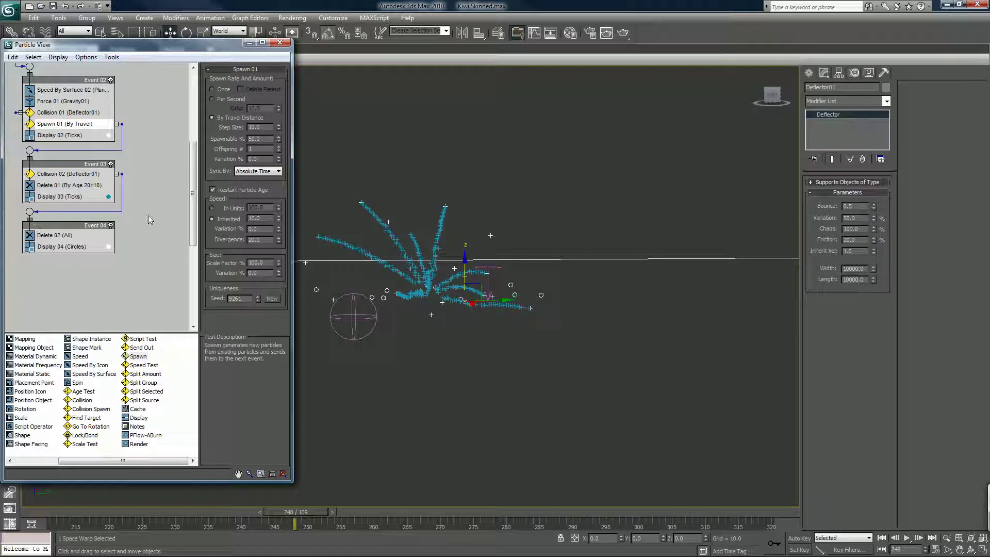
drag(277, 510, 376, 510)
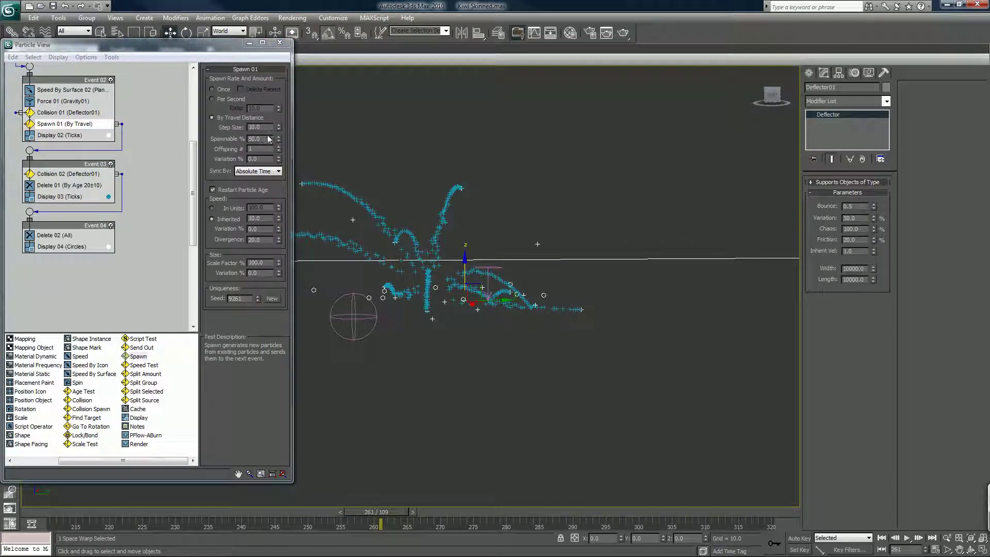
click(208, 132)
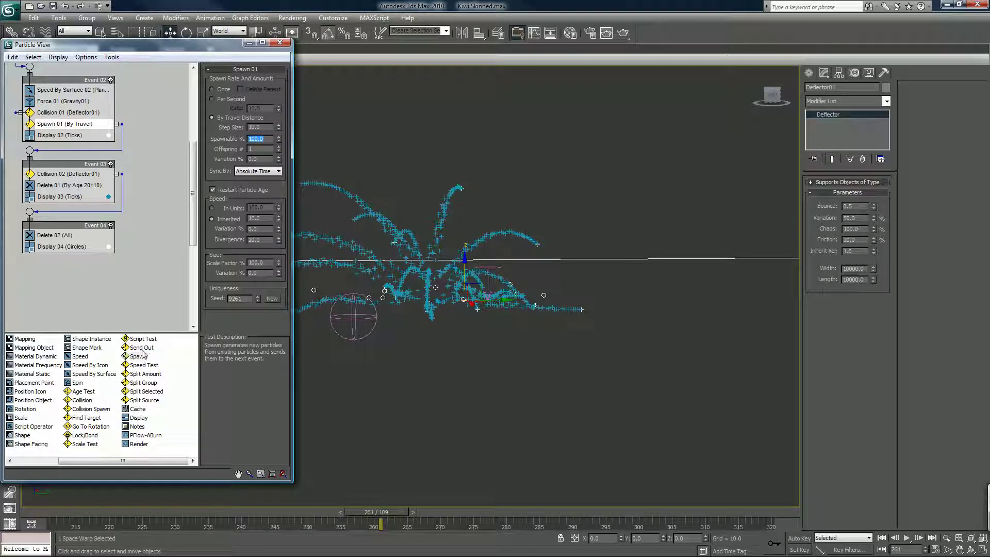
Add Send Out to Event 02, then replace it with Age Test 01 (Age>30±5).
click(141, 349)
drag(140, 353, 61, 179)
drag(49, 228, 49, 248)
click(73, 136)
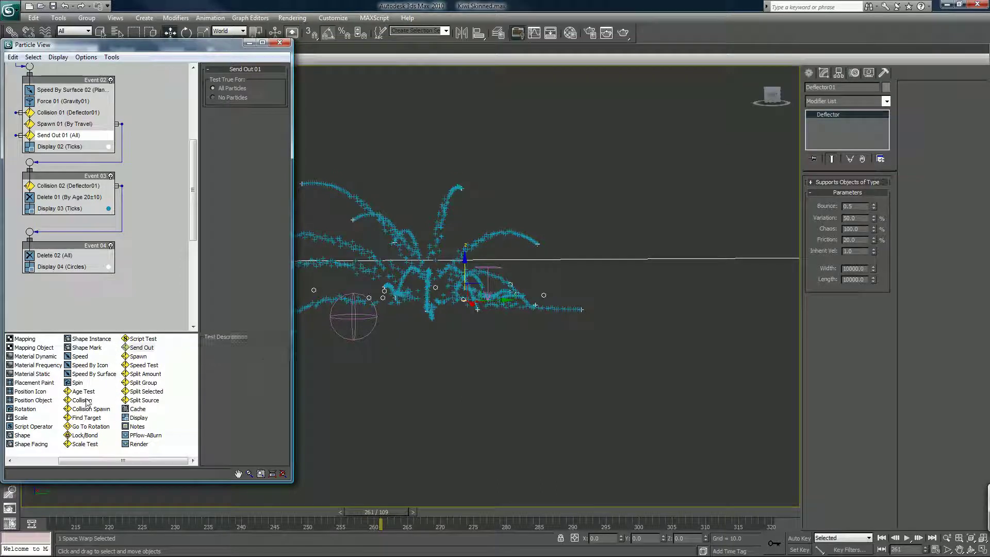
drag(79, 392, 51, 135)
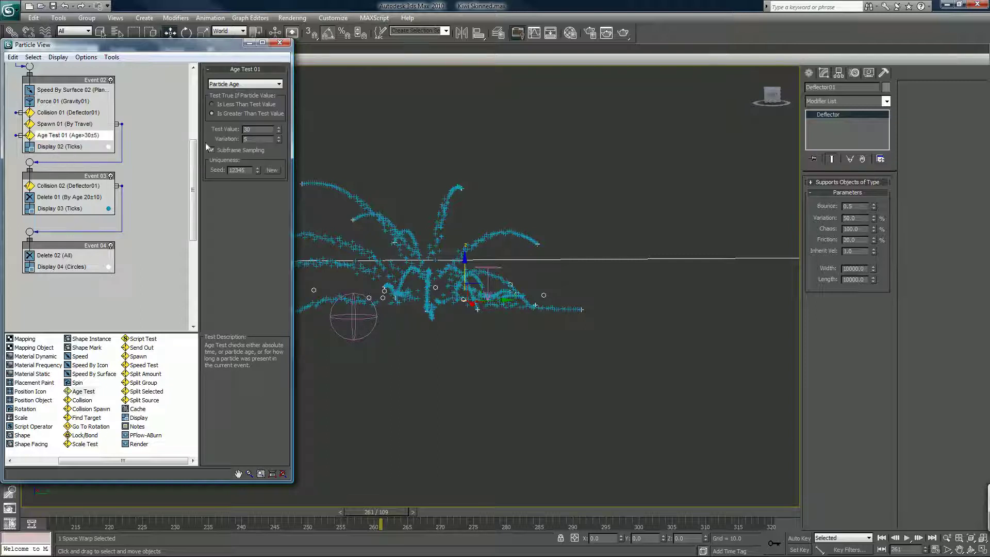
Set Age Test 01's Variation to 15 and scrub frames to check its effect.
double_click(228, 138)
text(153)
key(Return)
text(1)
drag(172, 512, 561, 442)
key(w)
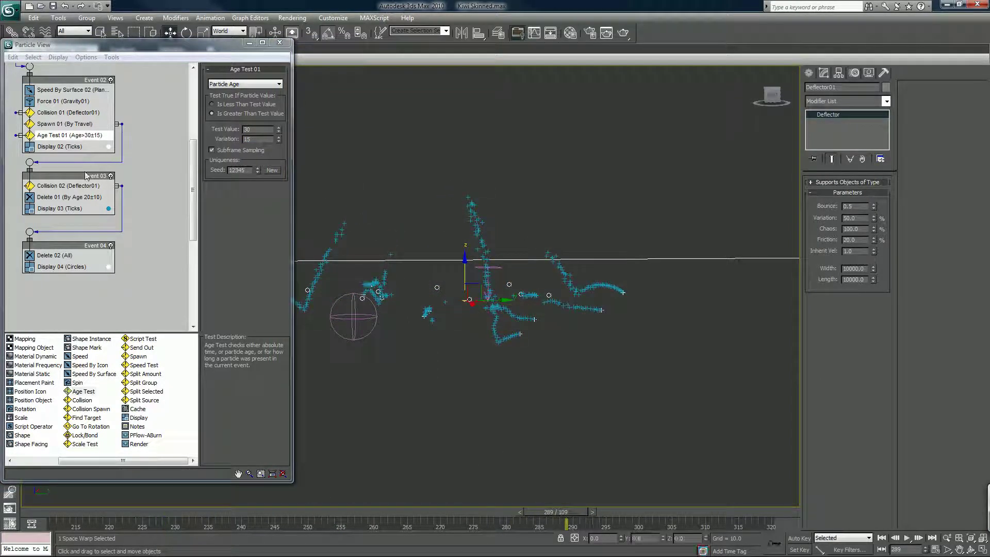
Wire Age Test 01 into Event 04 and drop a Spawn onto the canvas as new Event 05.
click(15, 135)
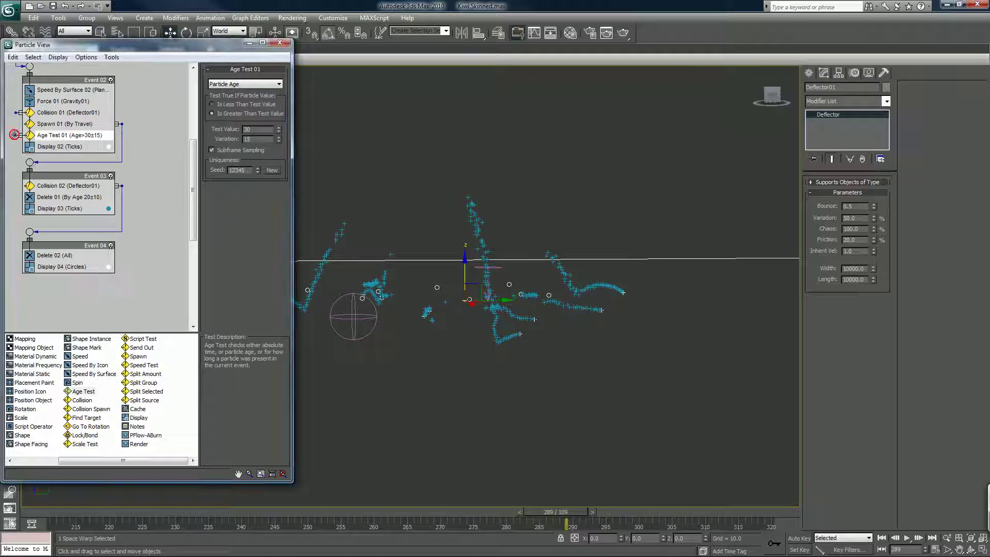
drag(14, 135, 29, 230)
mouse_move(379, 512)
mouse_down()
mouse_move(421, 497)
mouse_move(234, 494)
mouse_move(372, 456)
mouse_move(522, 432)
mouse_up()
key(w)
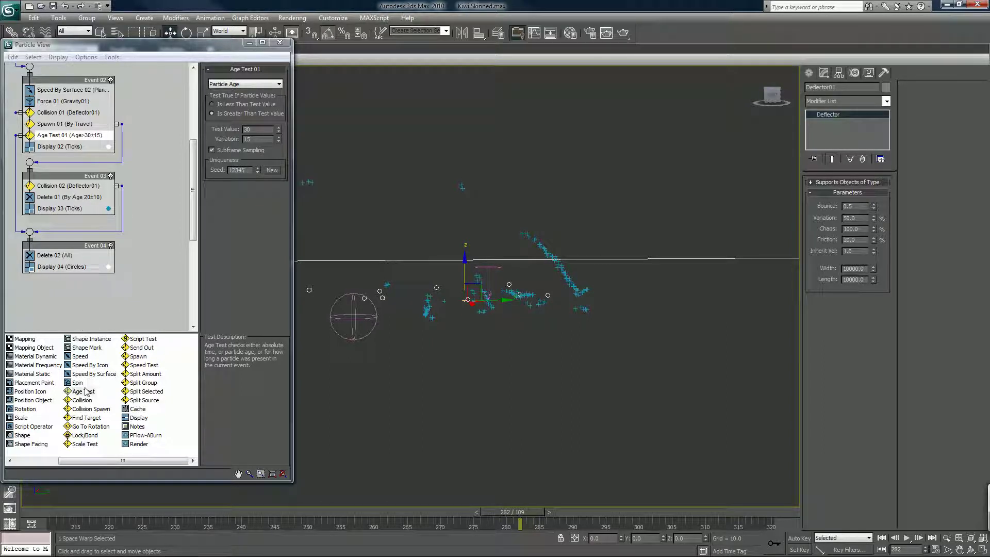
drag(137, 361, 64, 307)
Wire Age Test 01's output into Event 05 and rewind to about frame 251.
drag(20, 135, 59, 285)
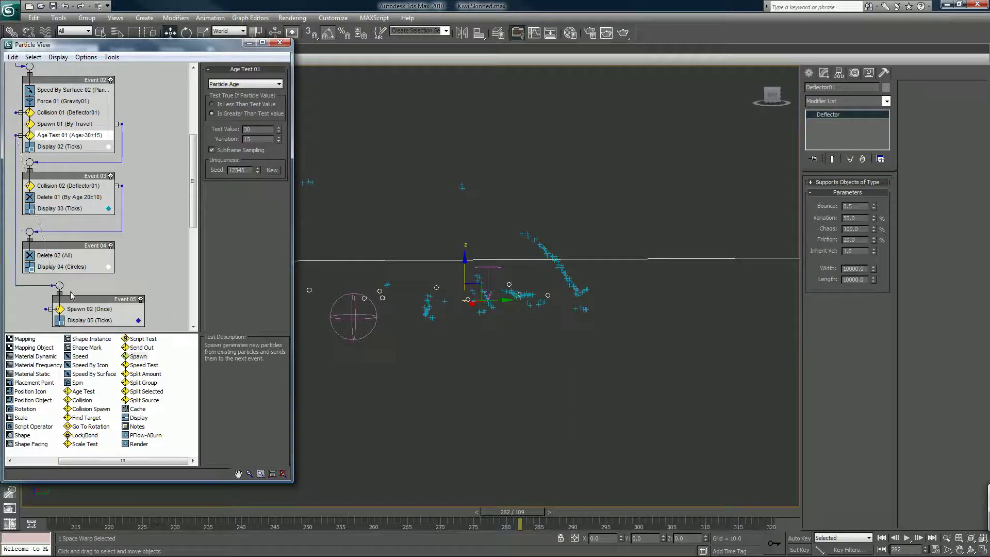
drag(150, 513, 314, 512)
key(w)
Set Display 05 to show particles as white Circles.
click(95, 320)
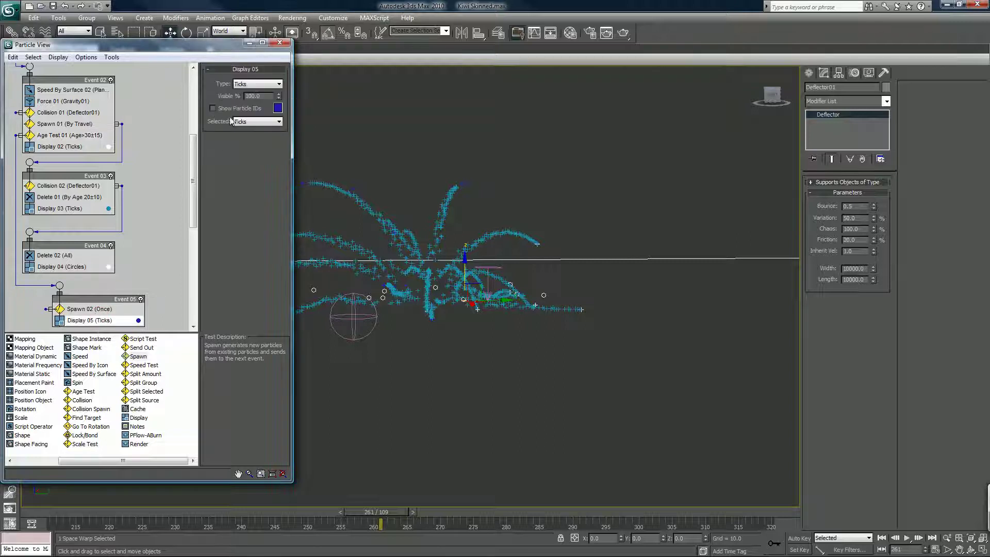
click(253, 85)
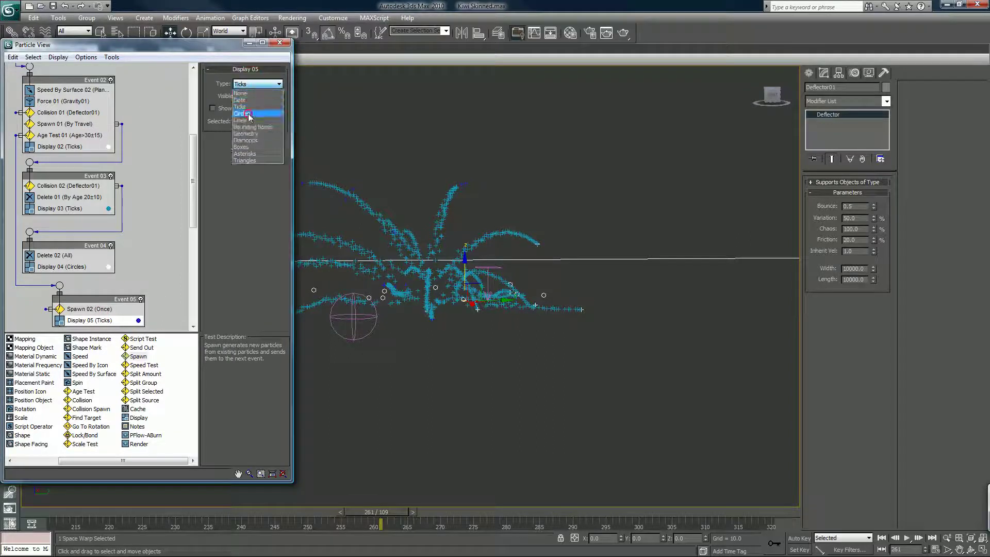
click(275, 112)
click(277, 109)
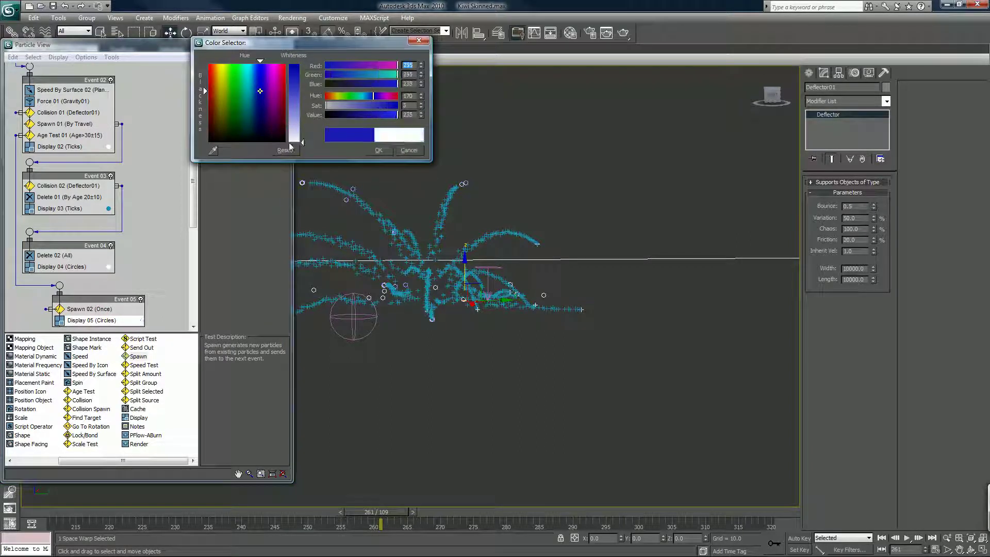
click(378, 150)
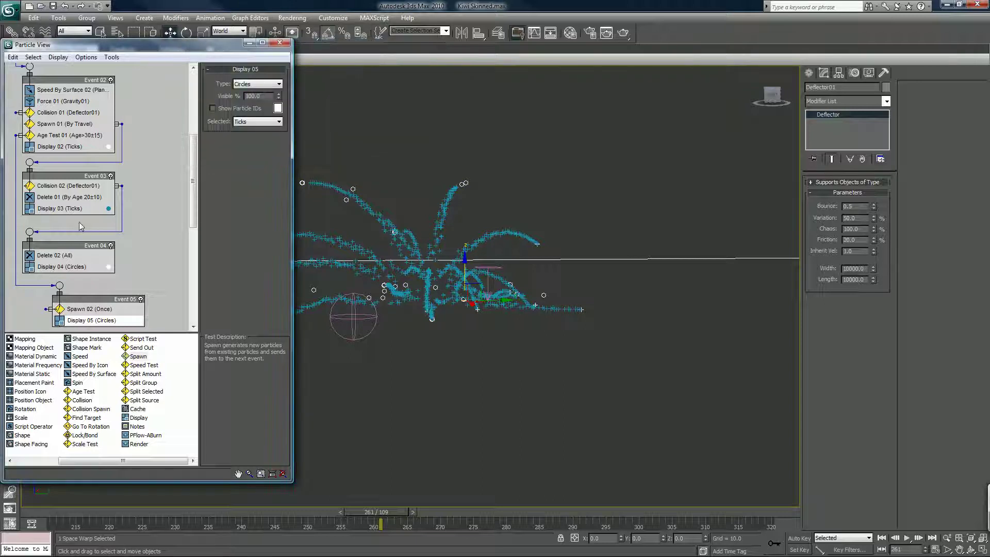
Set Spawn 02 Offspring # to 5, inherited speed to 0, and divergence to about 93.
click(89, 309)
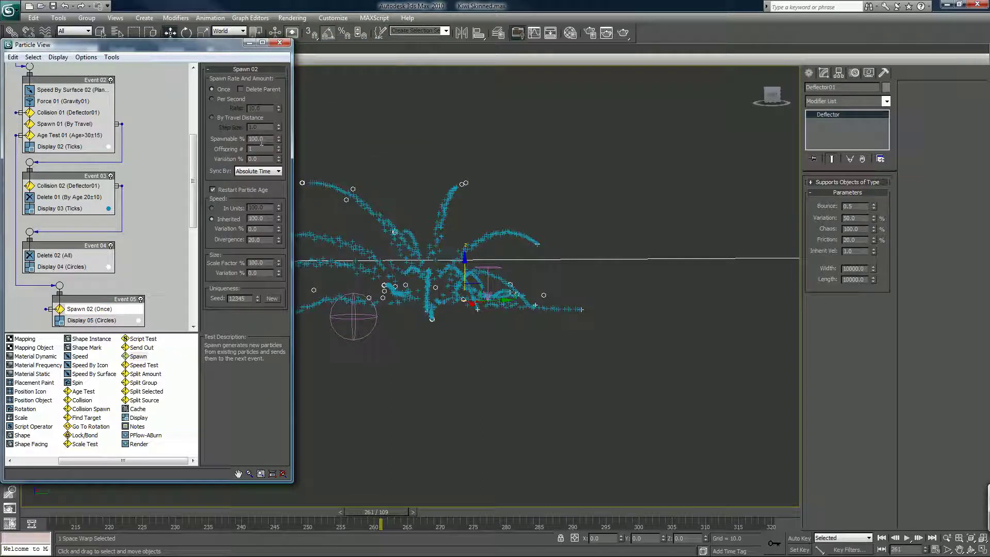
drag(278, 150, 280, 145)
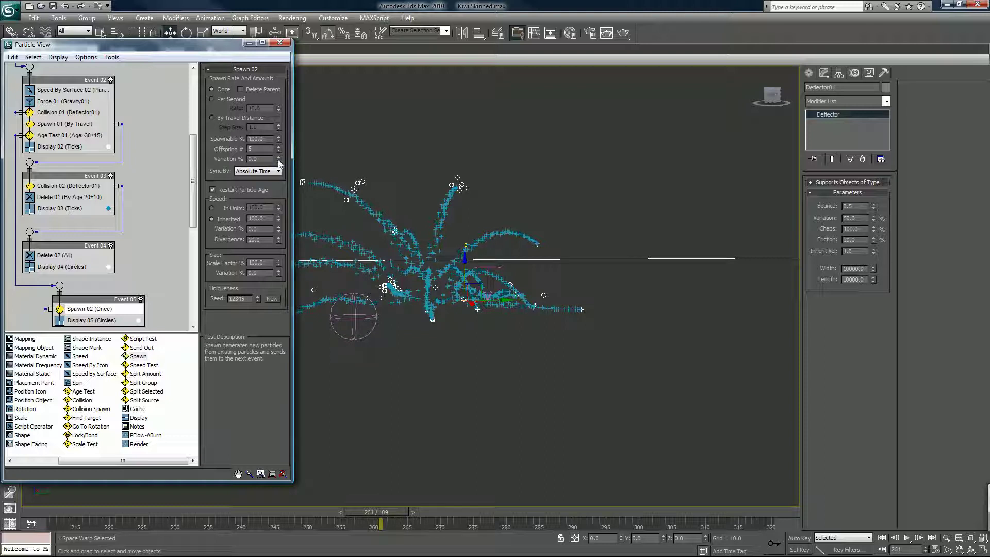
right_click(278, 218)
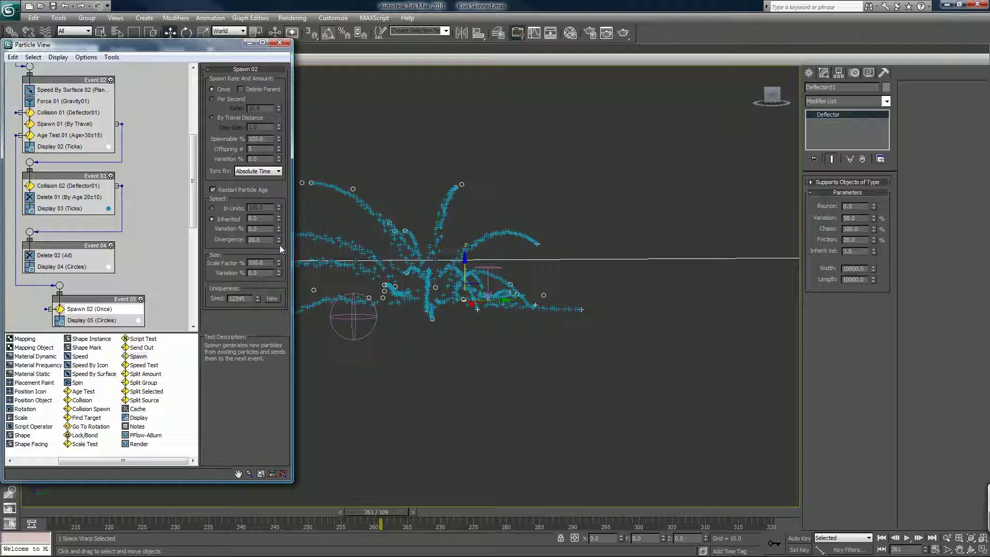
drag(281, 243, 281, 207)
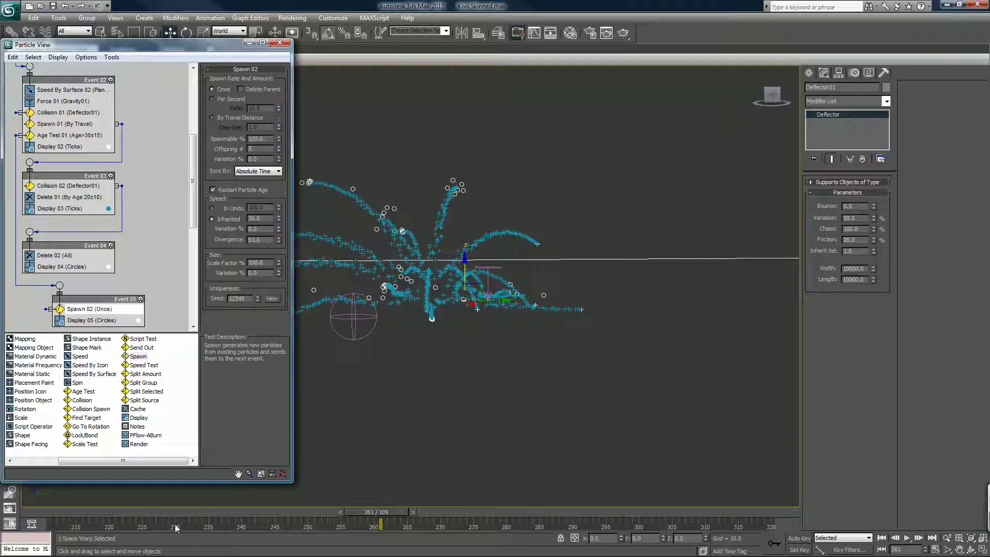
Preview the spray, then reset Spawn 02's inherited speed and divergence to 0.
drag(154, 508, 288, 511)
drag(292, 477, 593, 410)
key(w)
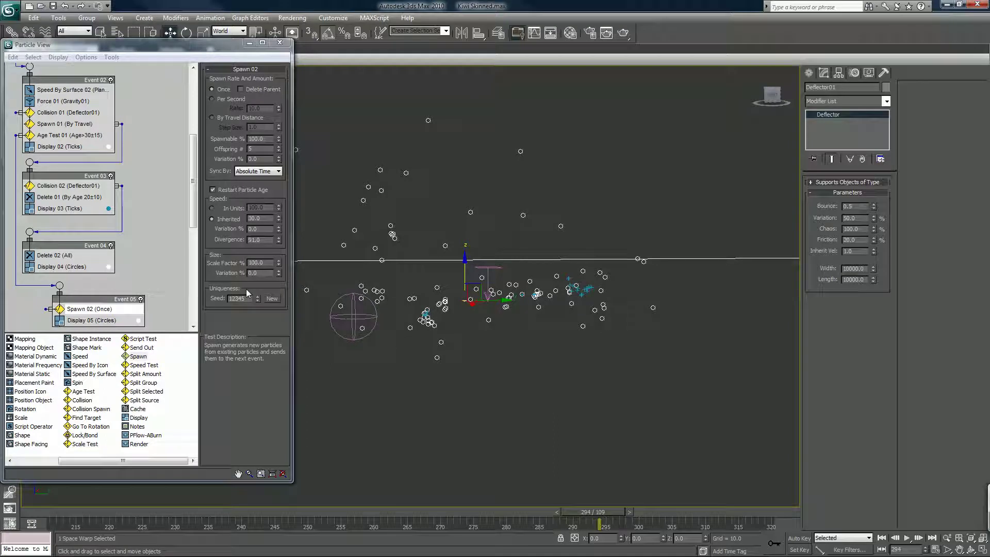
right_click(278, 219)
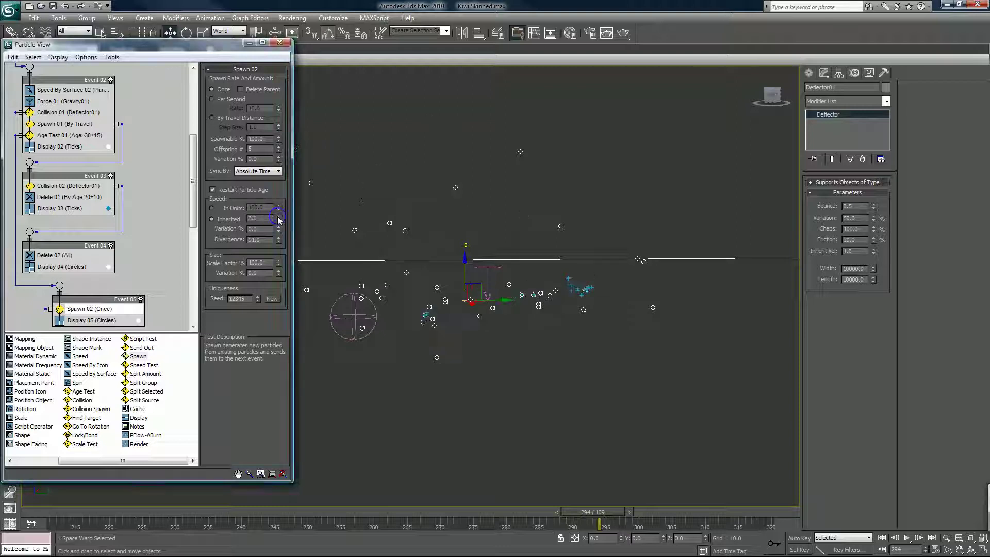
right_click(279, 241)
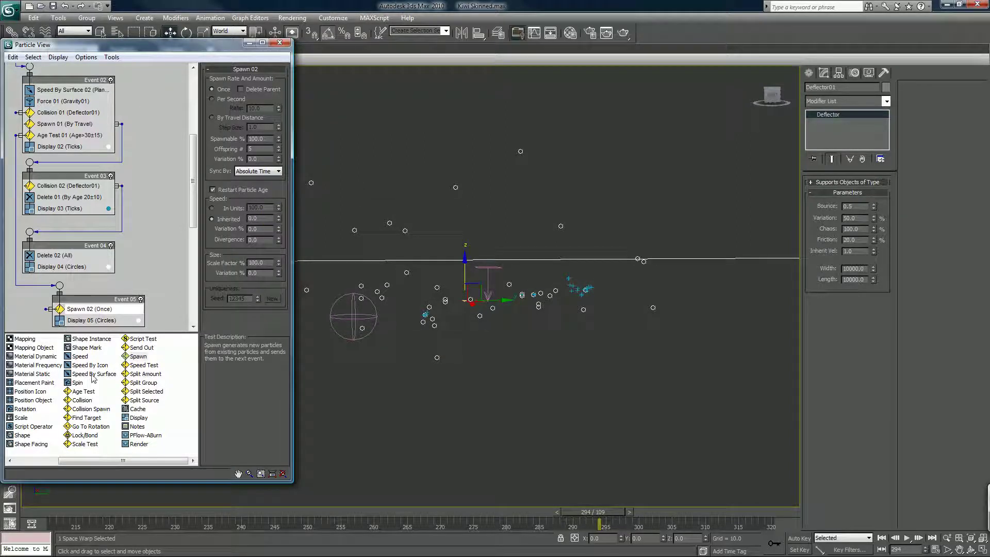
Add Speed By Surface to Event 05 and unhide Plane03 by name.
drag(91, 374, 77, 320)
click(98, 320)
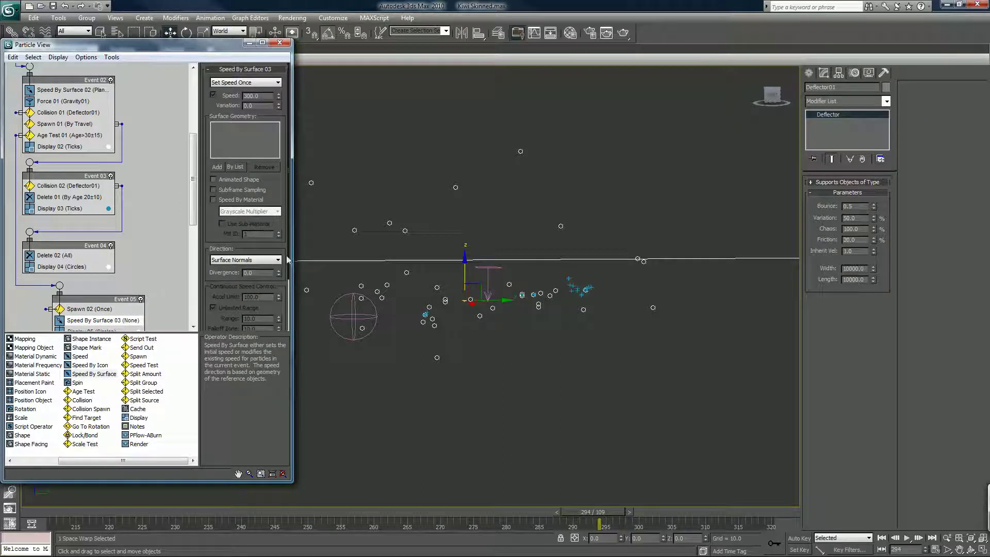
right_click(330, 250)
click(331, 242)
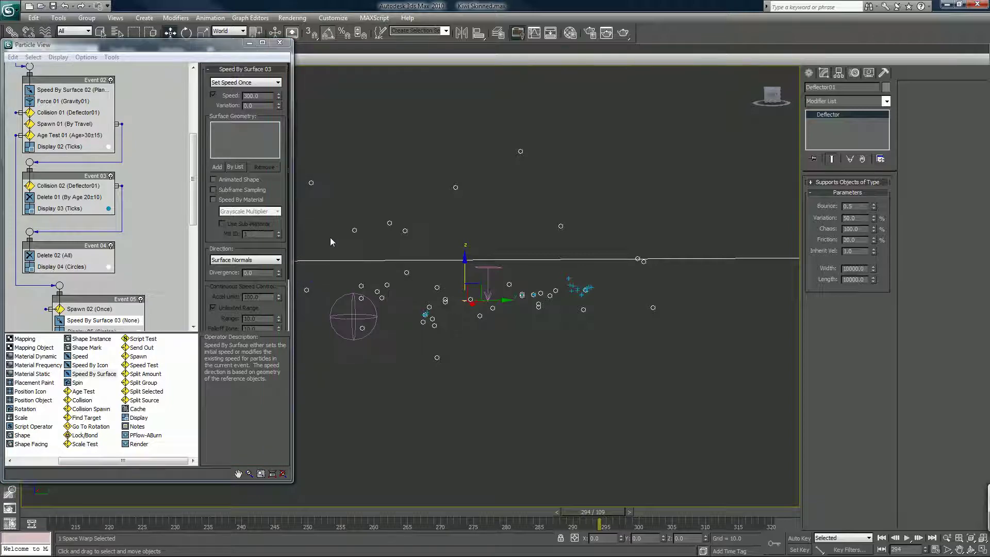
right_click(330, 239)
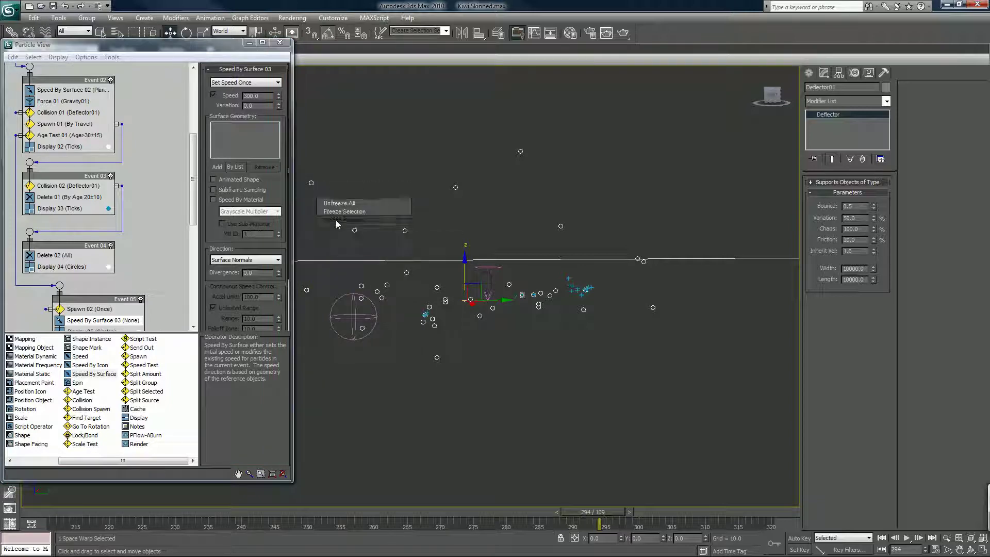
click(337, 220)
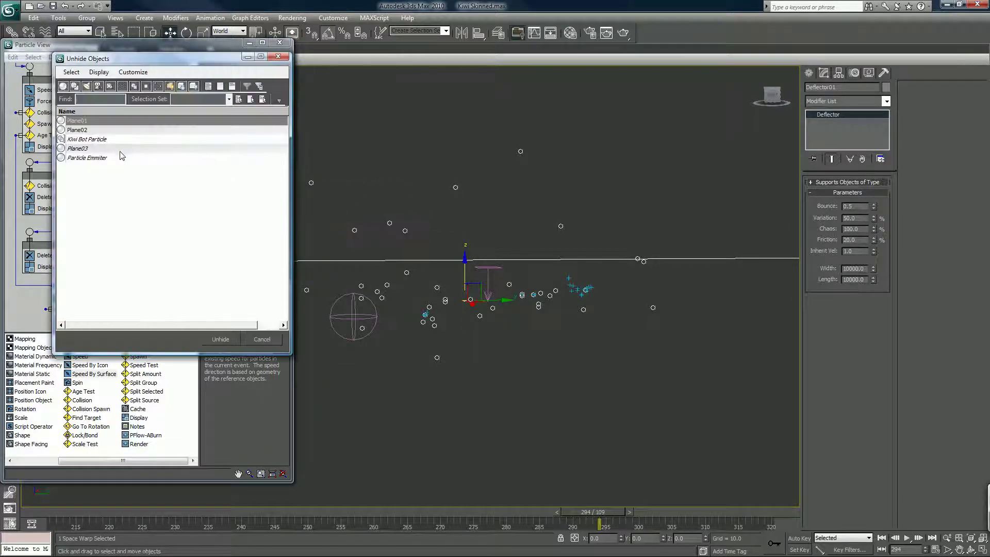
double_click(80, 151)
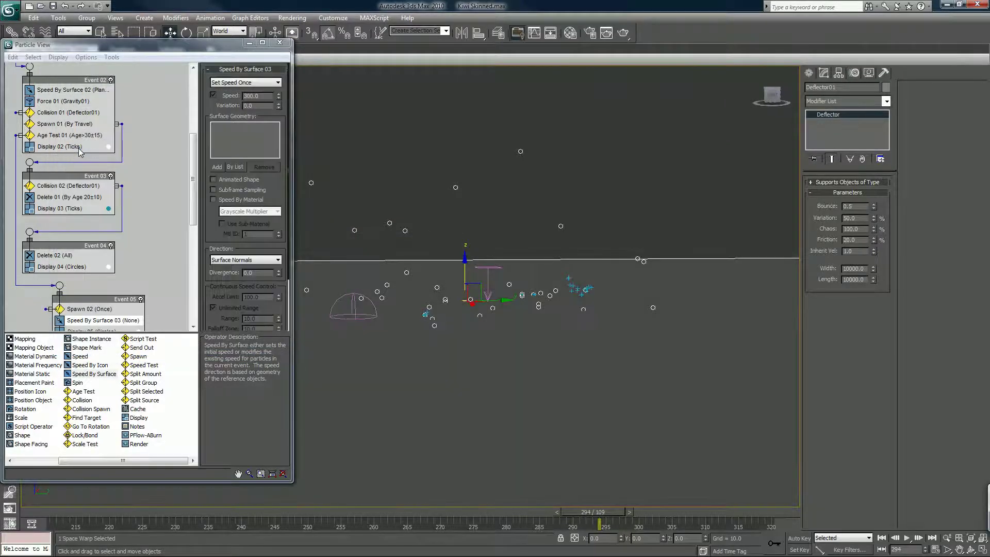
Pick Plane03 as the Speed By Surface geometry, deselecting the deflector.
click(217, 169)
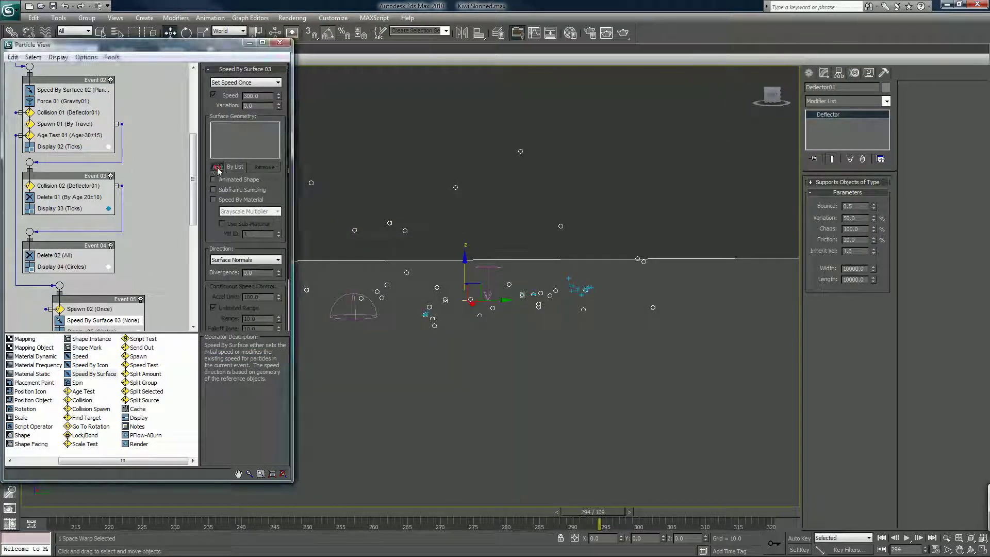
click(375, 377)
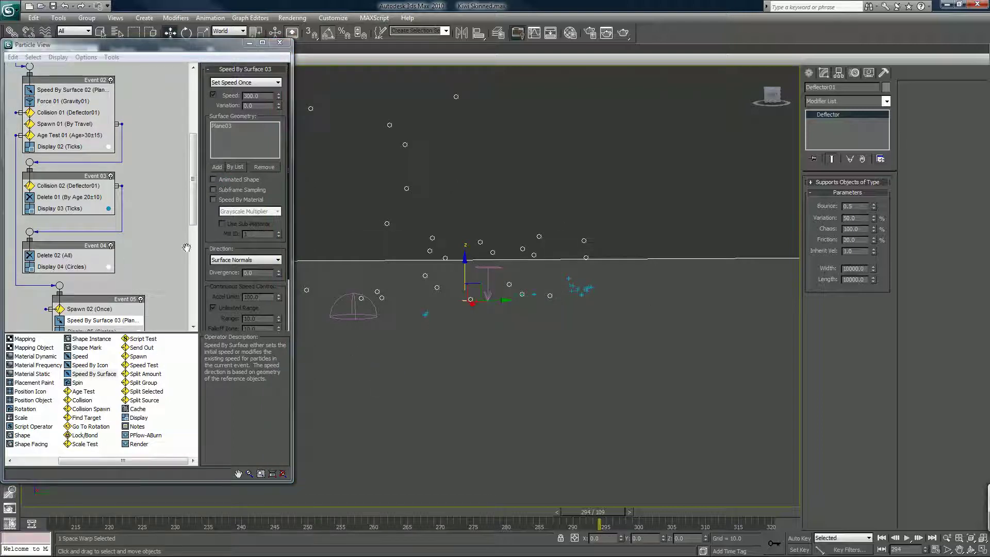
right_click(355, 274)
click(327, 296)
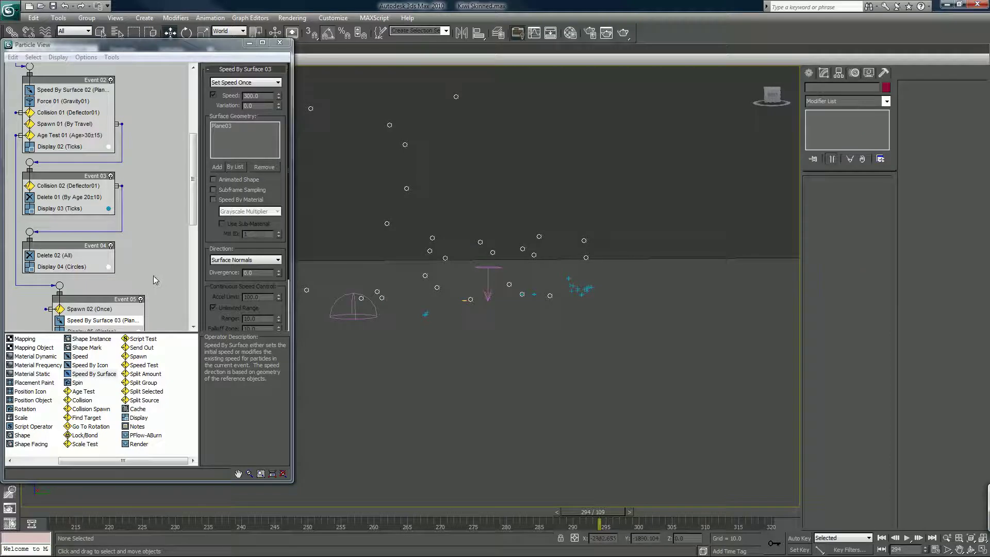
click(384, 351)
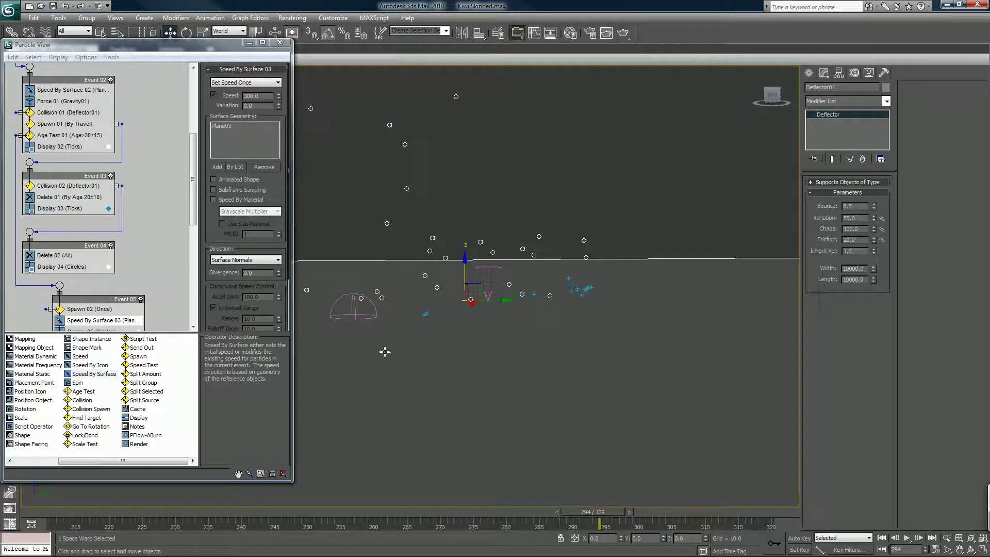
Deselect Plane03 and scrub to frame 258 to preview the particle streams.
right_click(385, 352)
key(Escape)
right_click(384, 352)
key(Escape)
click(398, 321)
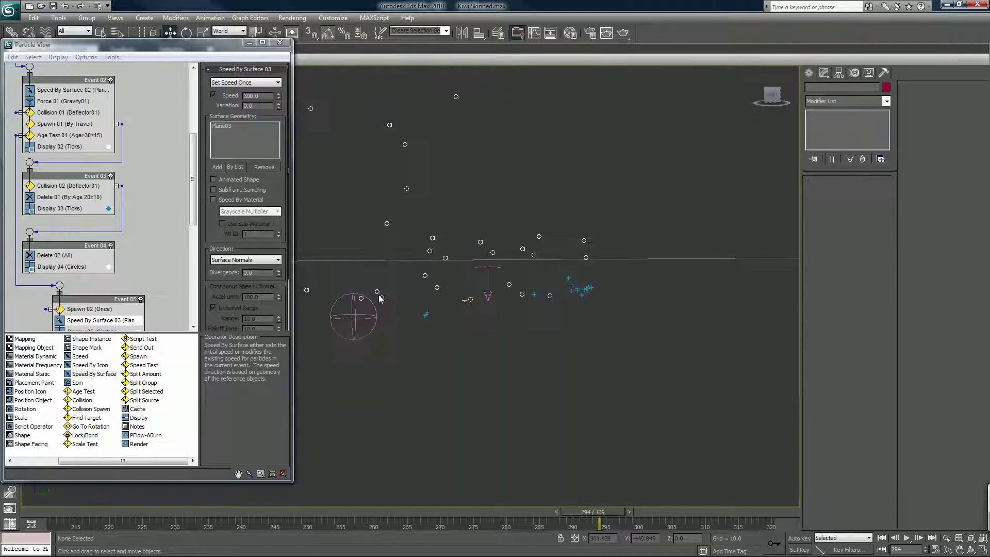
click(343, 225)
drag(302, 513, 493, 491)
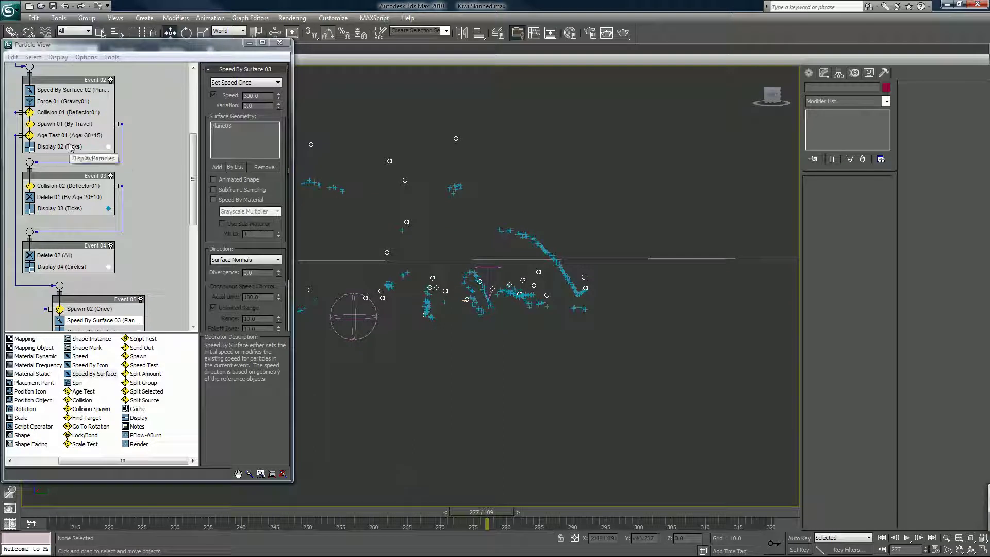
Set Age Test 01's Test Value to 40 and Variation to 20.
click(51, 136)
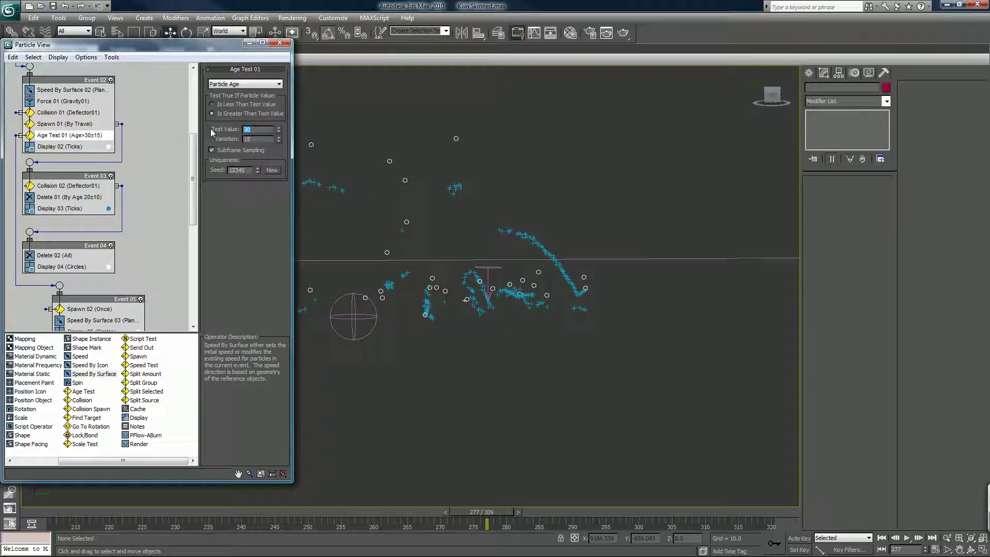
text(40)
key(Tab)
text(20)
key(Return)
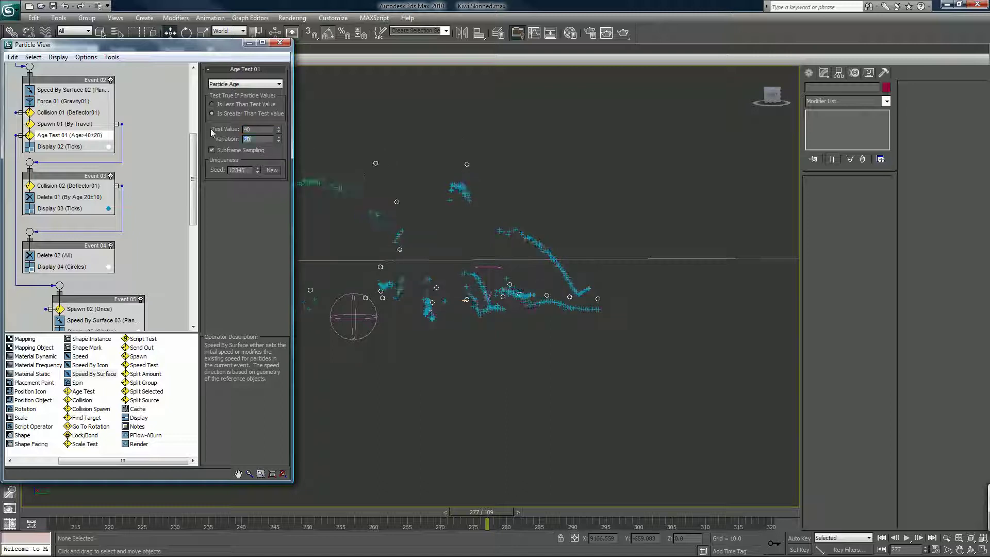
Select Spawn 02 and move Event 04 and Event 05 up in Particle View.
click(78, 310)
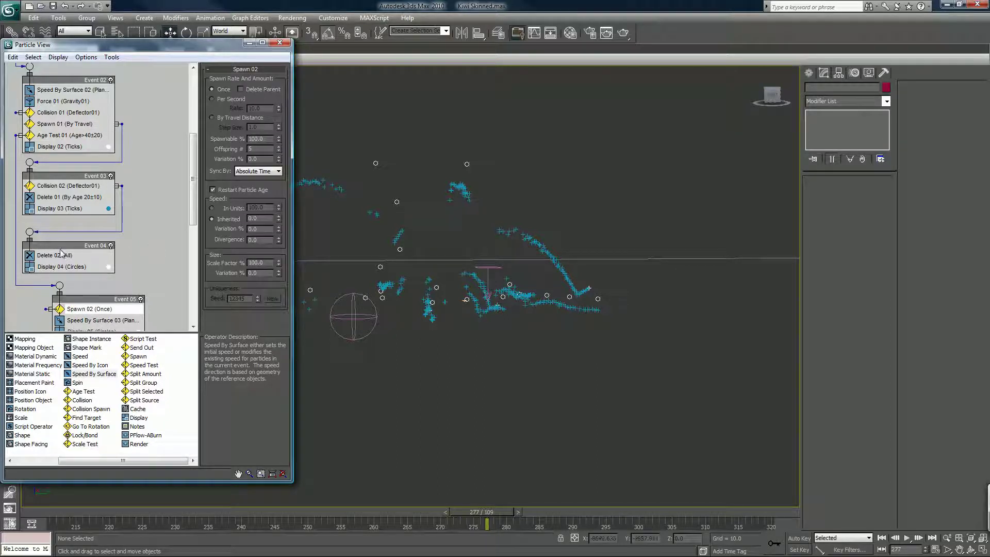
drag(45, 245, 45, 237)
drag(63, 294, 30, 287)
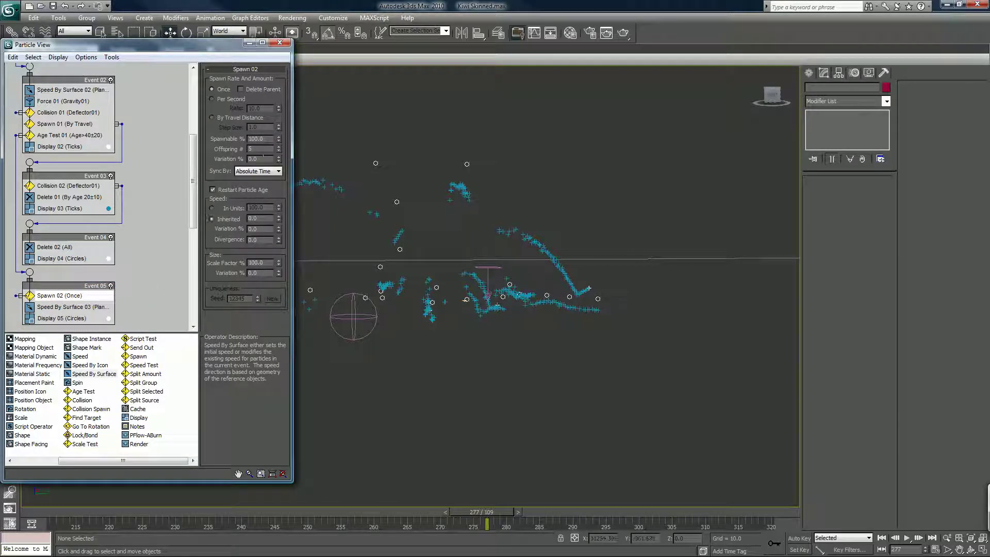
In Speed By Surface 03, trial speed variation around 118–135, set divergence 180, and preview frame 240.
click(72, 307)
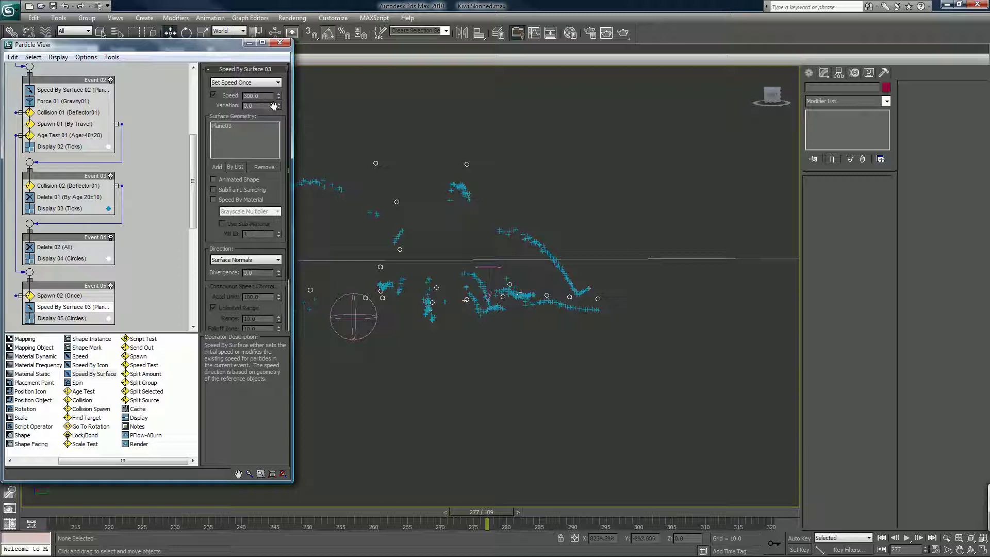
drag(278, 109, 279, 94)
drag(279, 106, 279, 73)
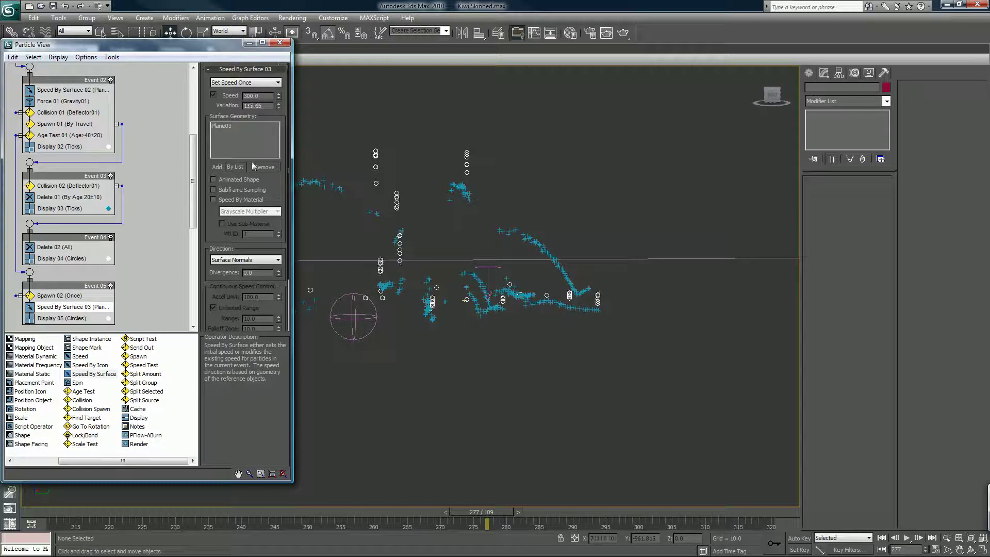
drag(253, 179, 240, 252)
double_click(266, 271)
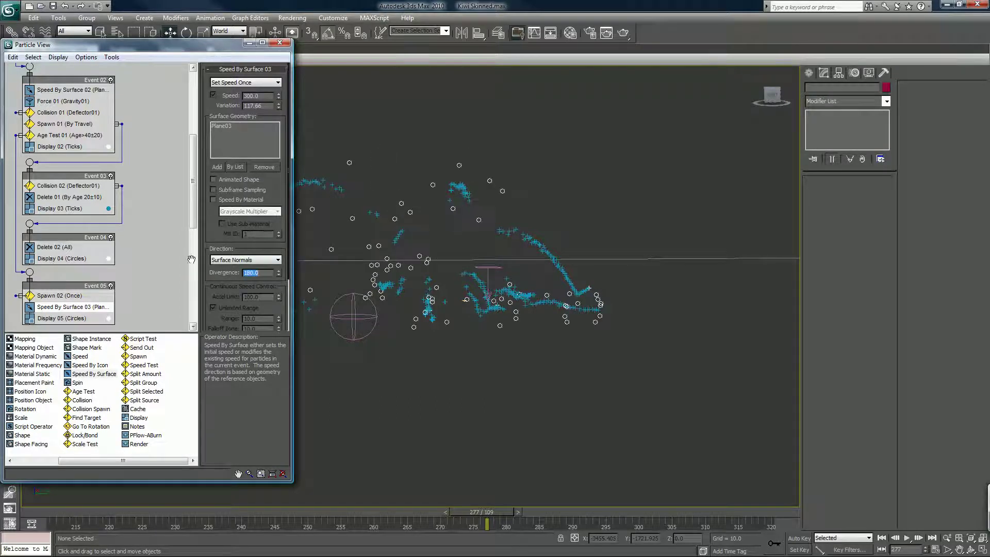
drag(113, 510, 340, 443)
Set the circles' speed to 1000 with a variation of 500.
double_click(258, 95)
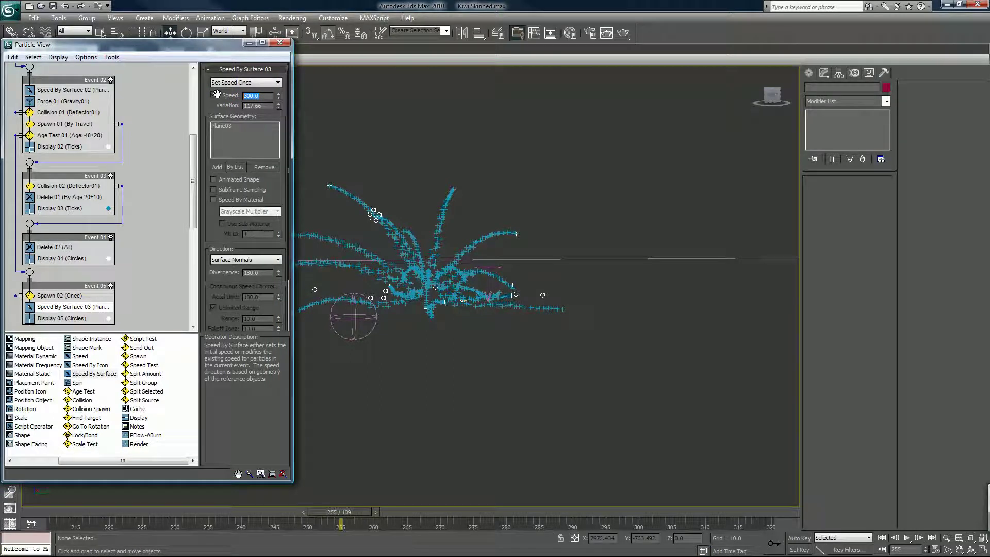
text(1000)
key(Tab)
text(500)
key(Return)
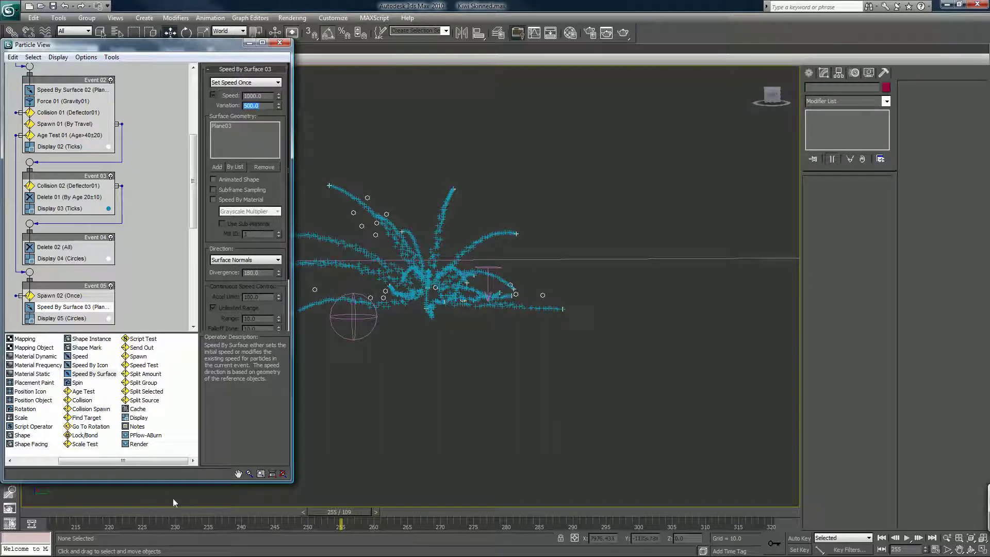